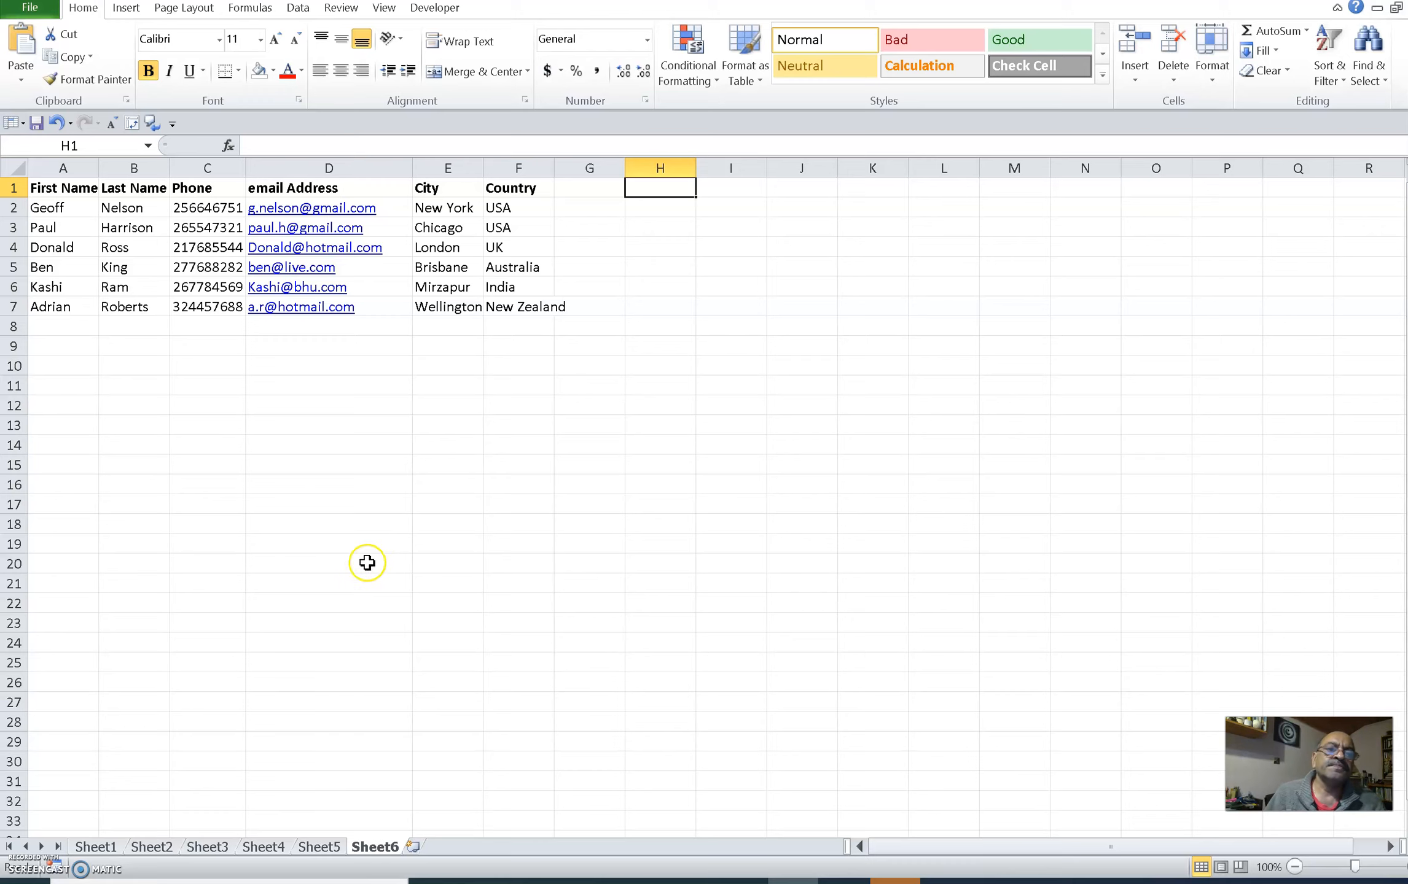
Step: Enter the column header Profile in cell H1
{"action": "left_click", "coordinate": [330, 529]}
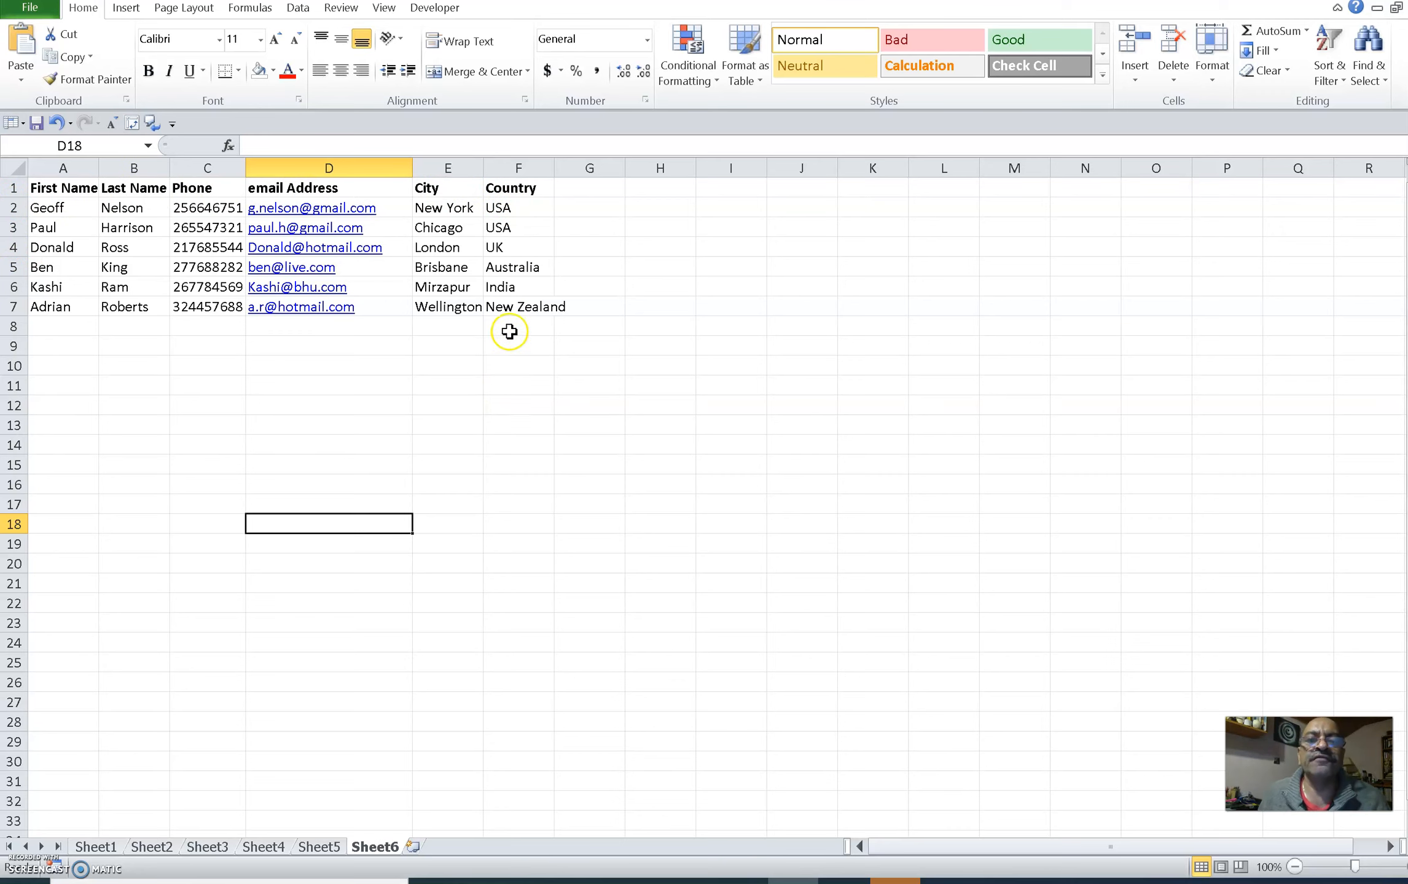
{"action": "left_click", "coordinate": [659, 186]}
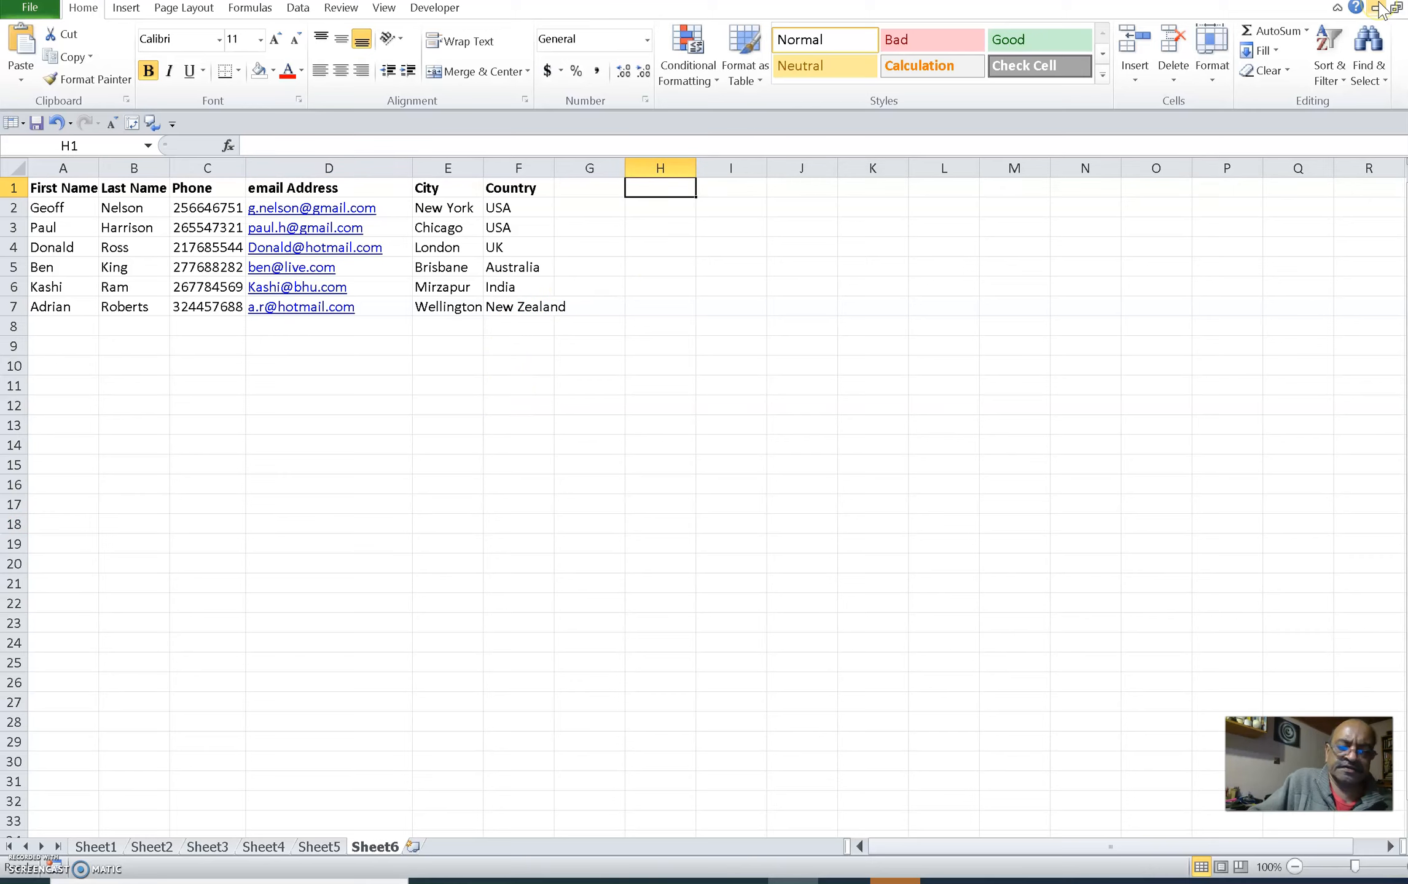
{"action": "type", "text": "Profile"}
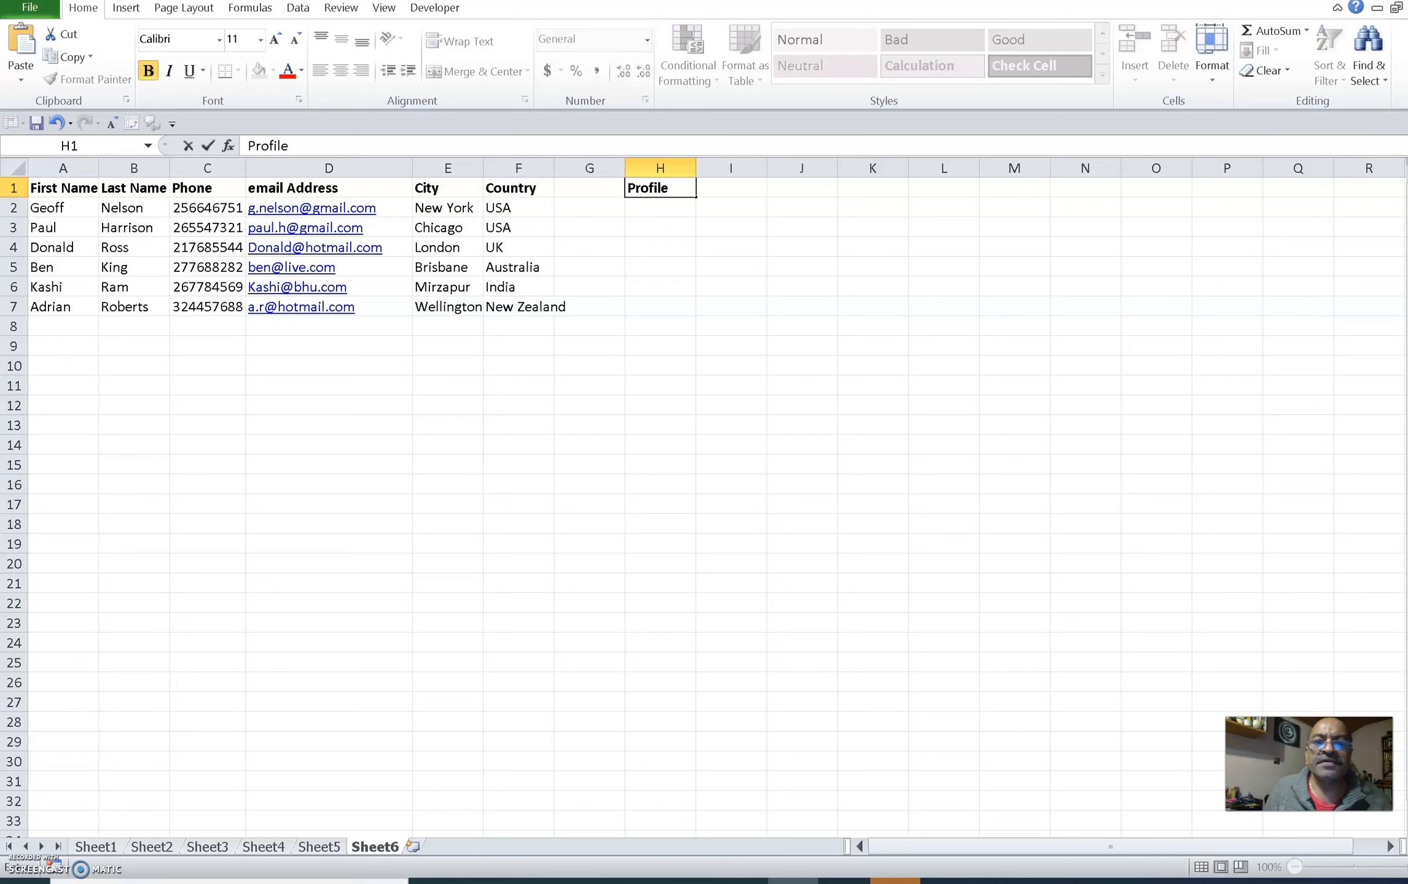
{"action": "left_click", "coordinate": [692, 330]}
Step: Enter the formula =A2 & B2 in cell H2 to join first and last name
{"action": "left_click", "coordinate": [654, 209]}
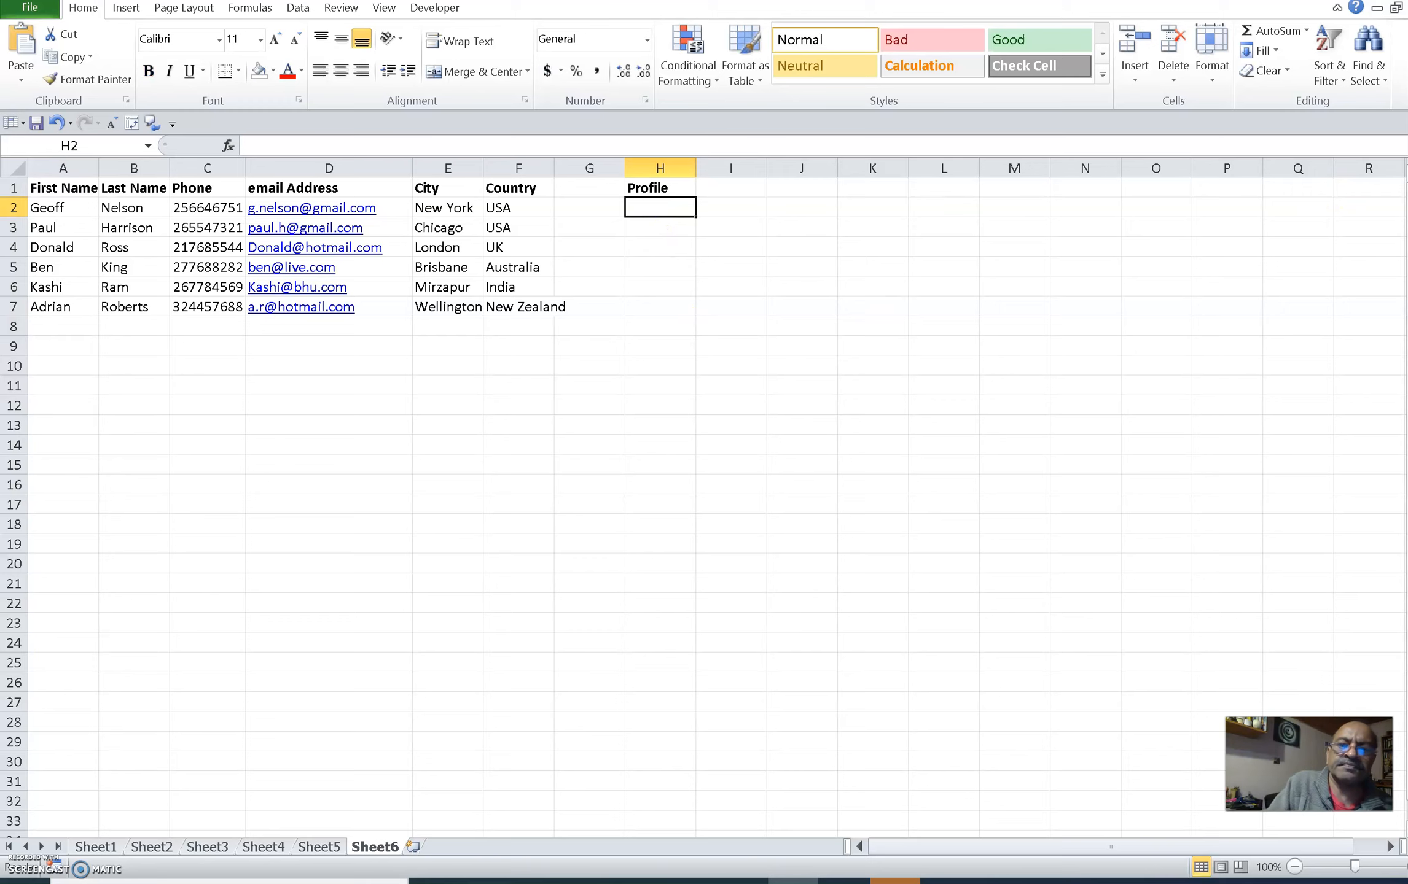
{"action": "type", "text": "="}
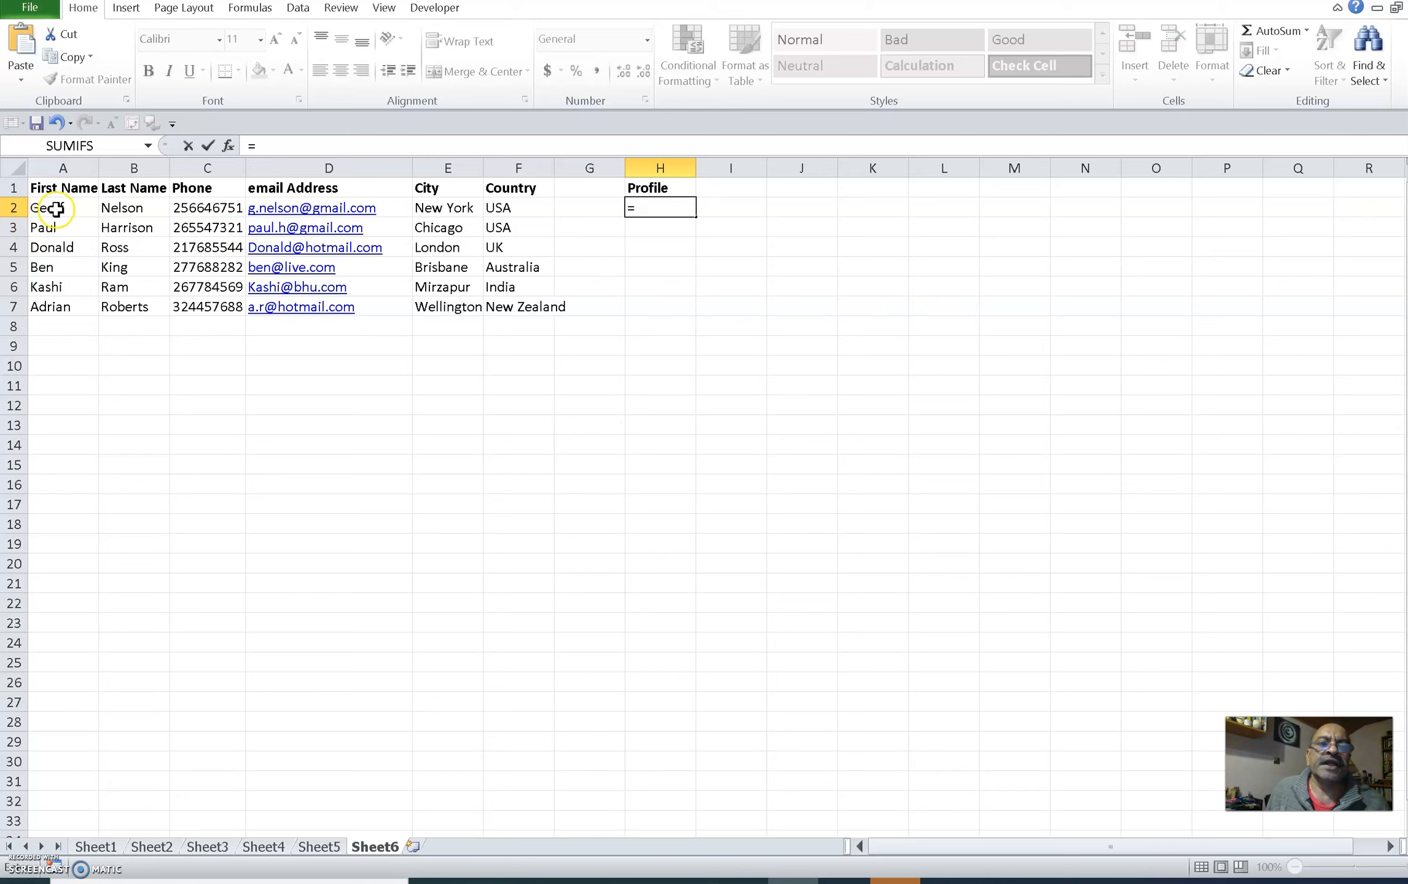
{"action": "left_click", "coordinate": [56, 210]}
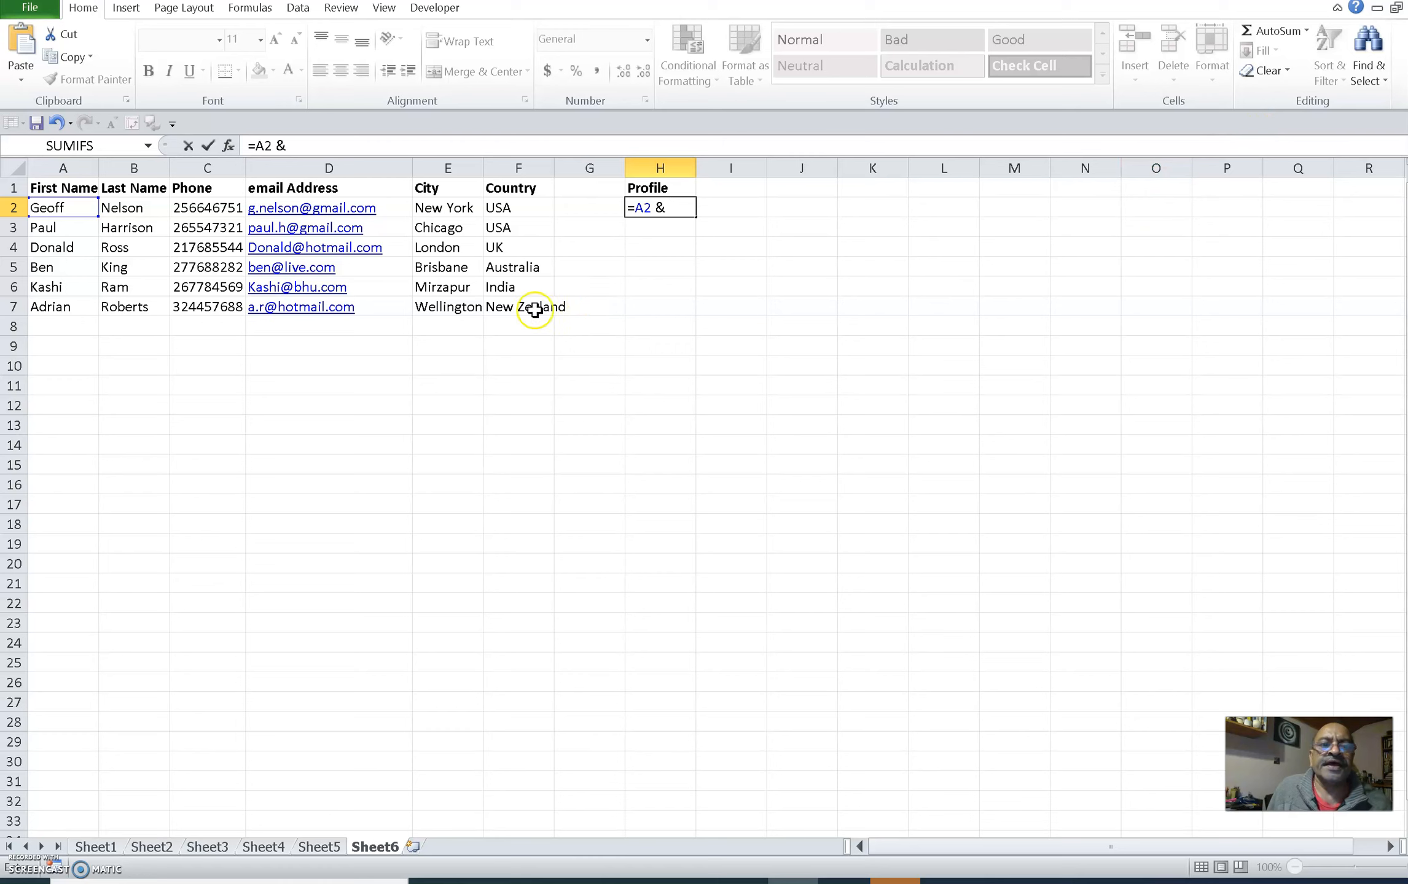
{"action": "type", "text": "&"}
{"action": "left_click", "coordinate": [128, 208]}
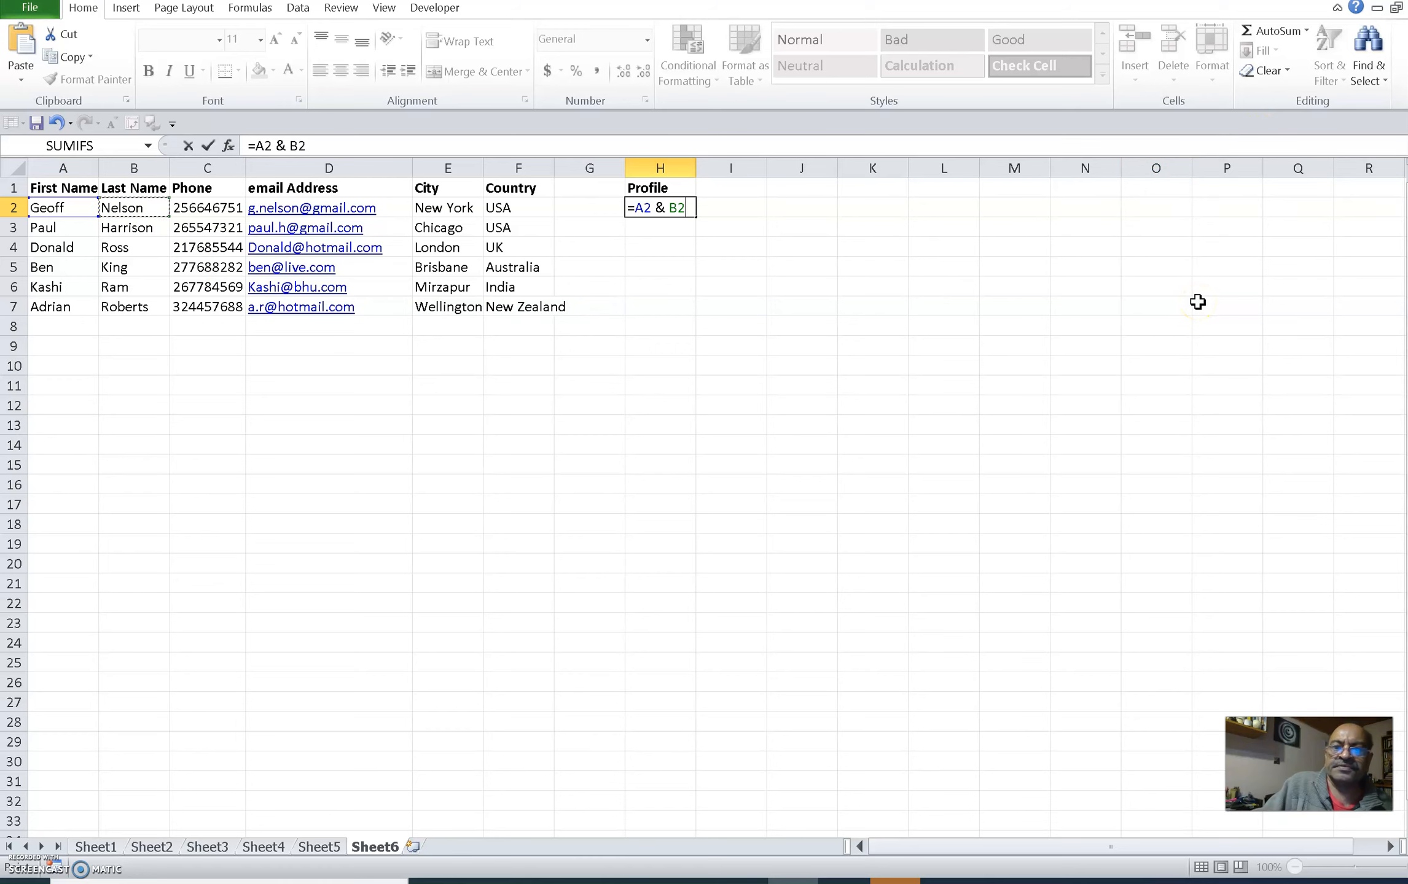
{"action": "key", "text": "Return"}
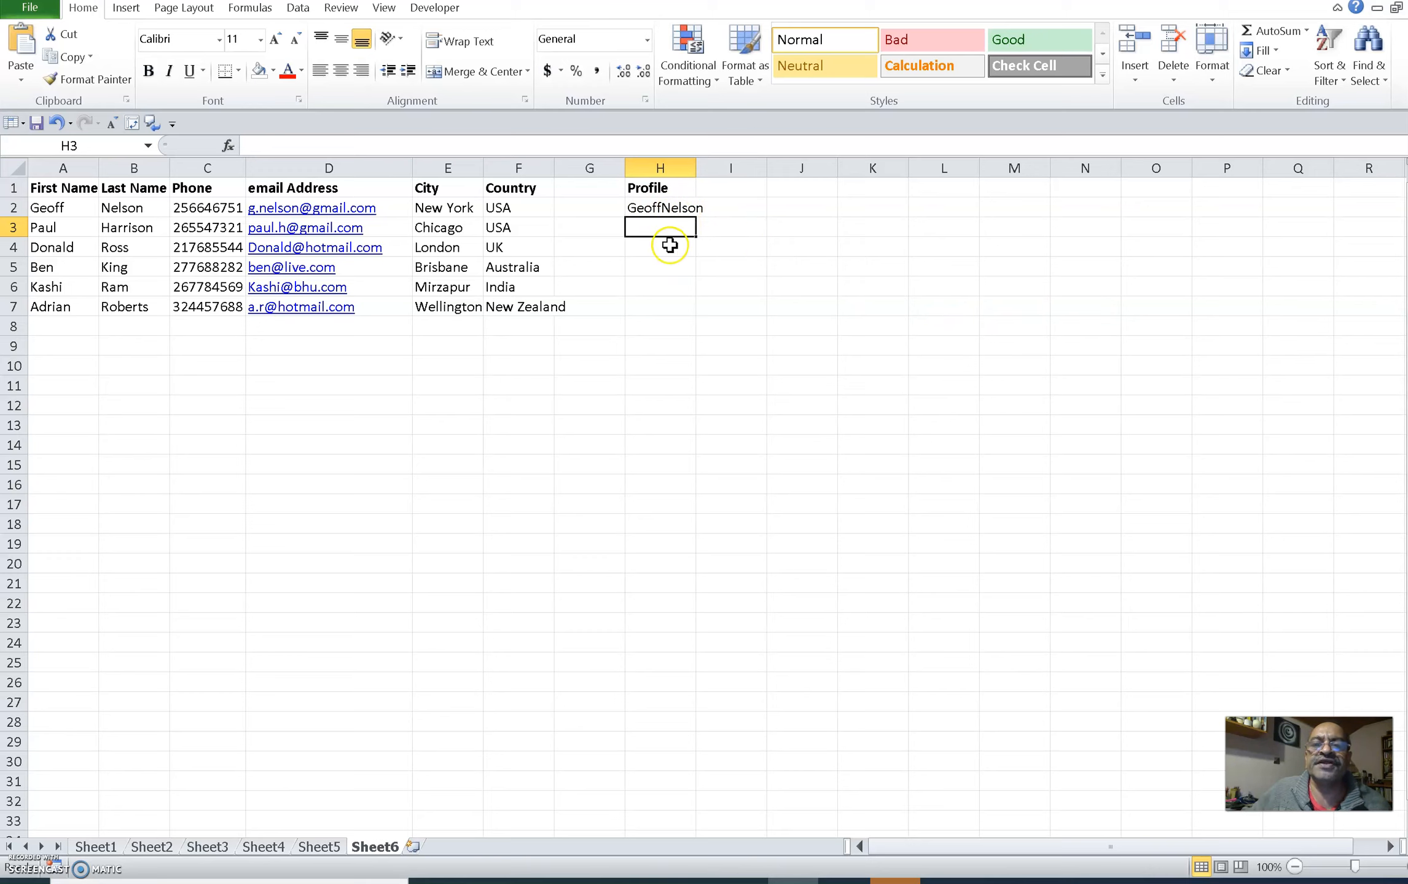
Step: Edit H2's formula to =A2 & " " & B2 so a space separates the names
{"action": "left_click", "coordinate": [670, 209]}
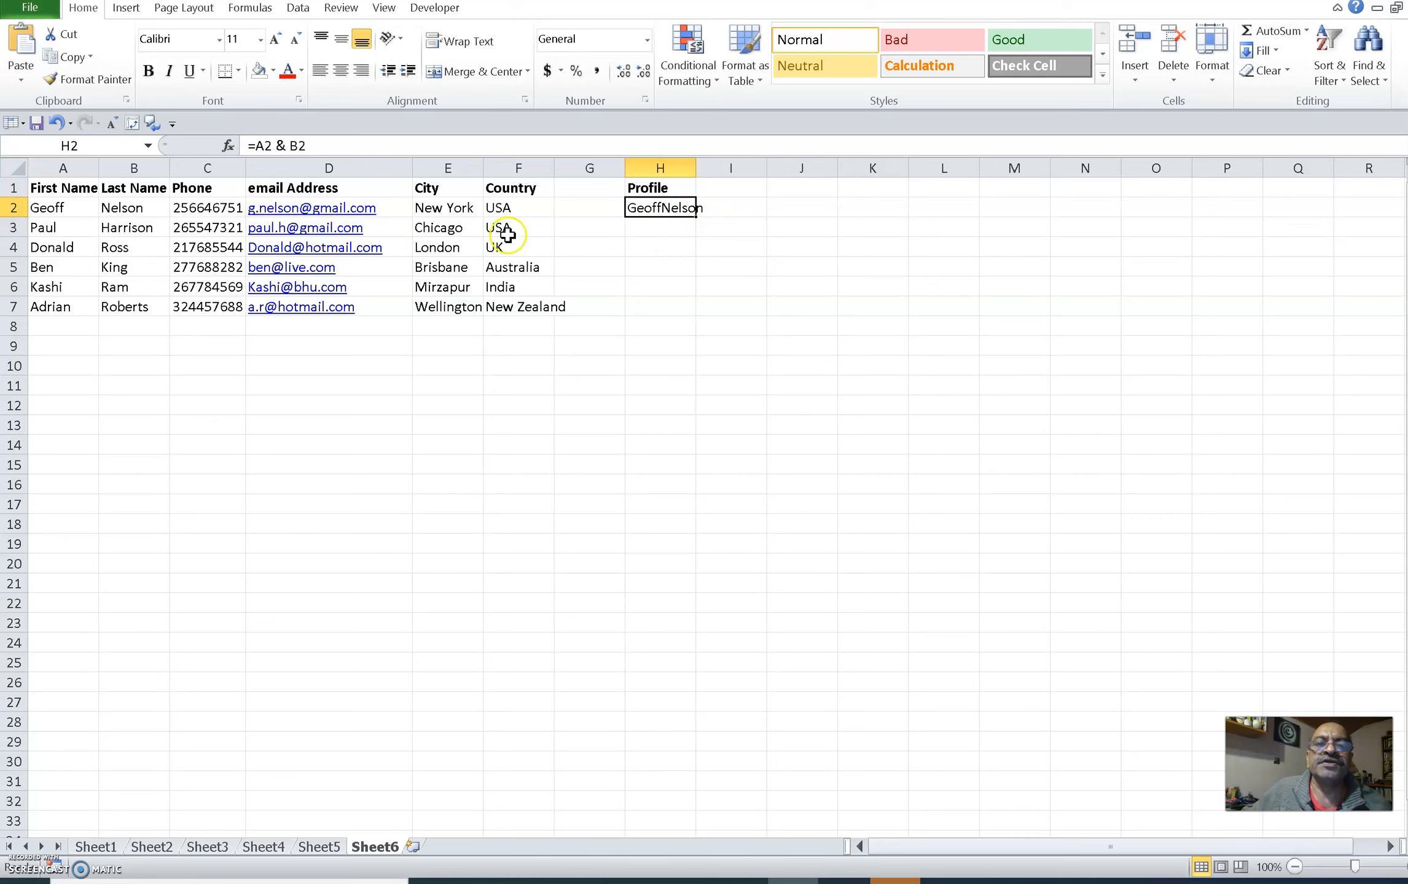
{"action": "double_click", "coordinate": [656, 208]}
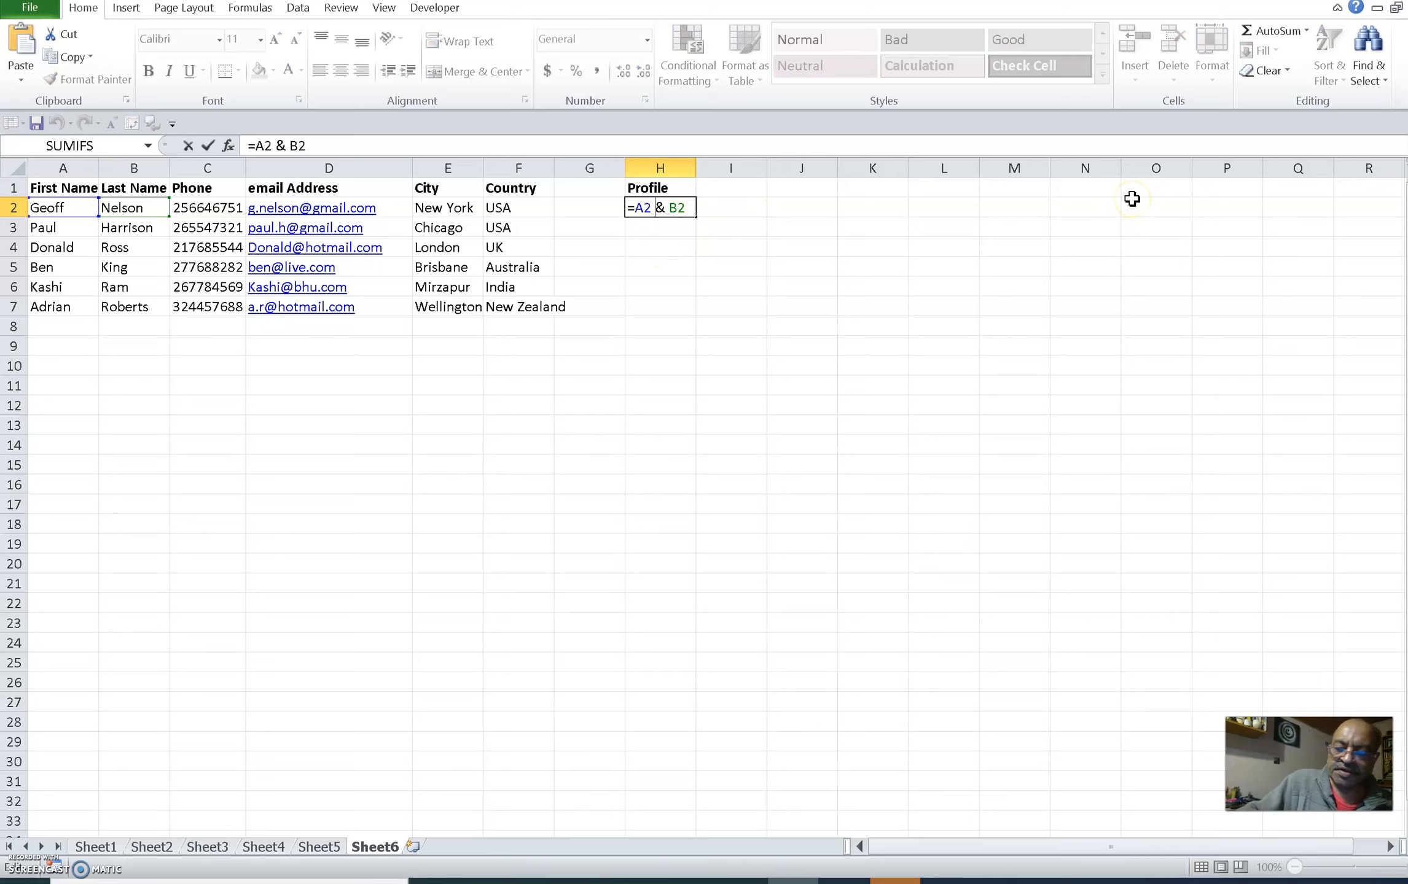
{"action": "type", "text": "&"}
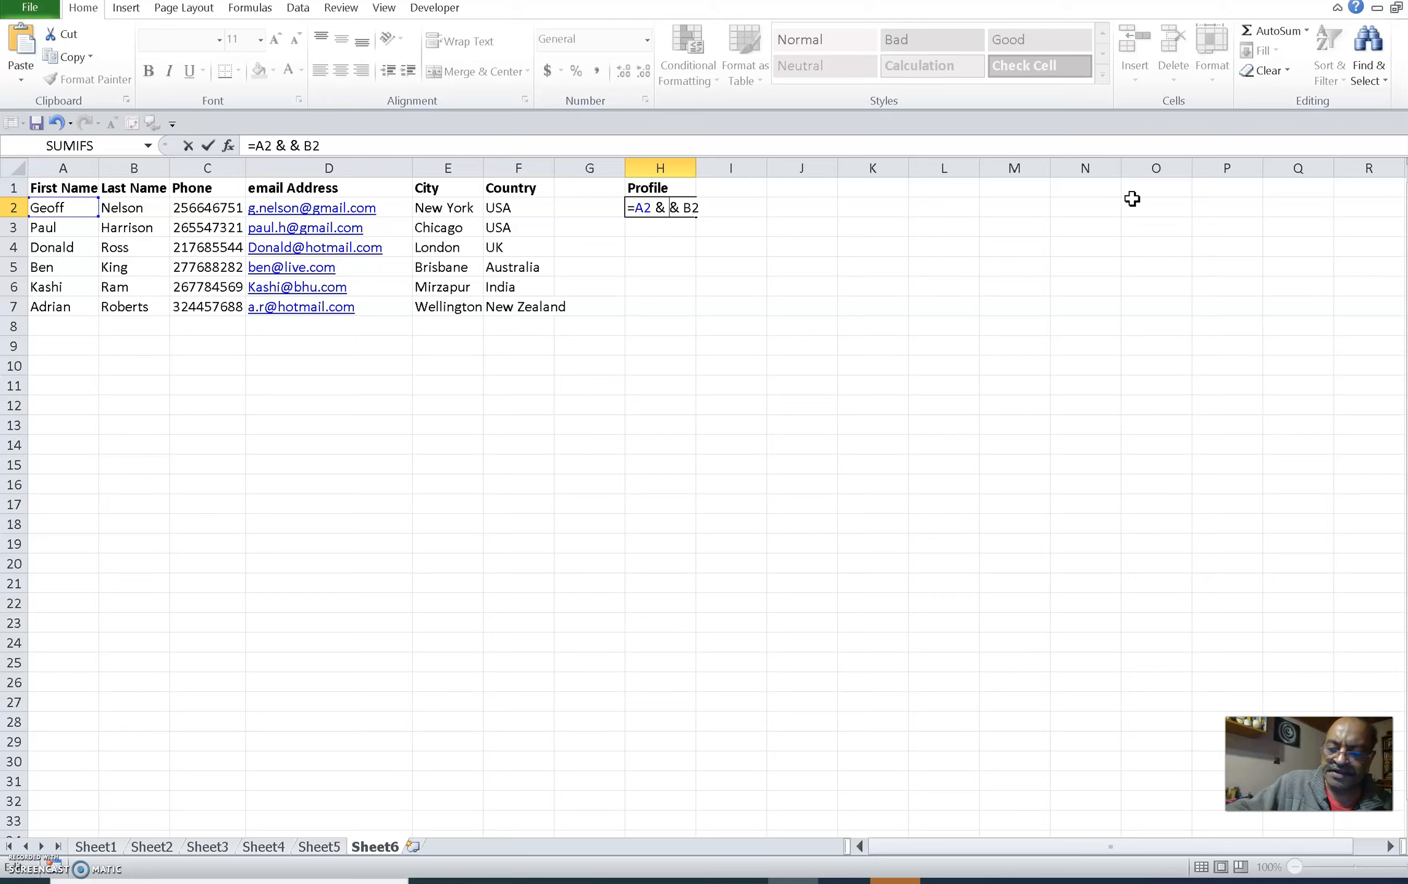
{"action": "type", "text": "\""}
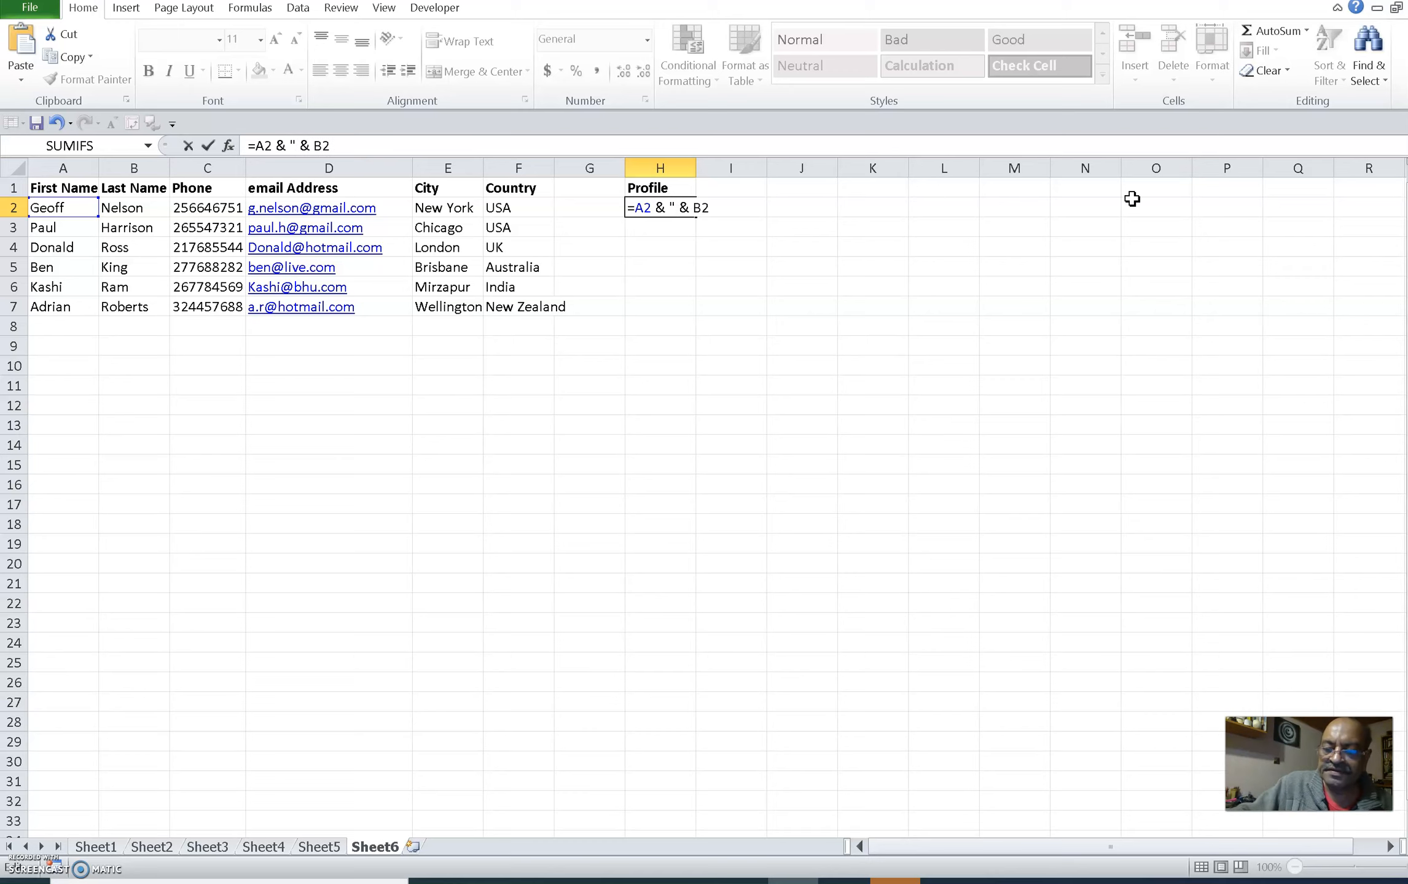
{"action": "type", "text": " \""}
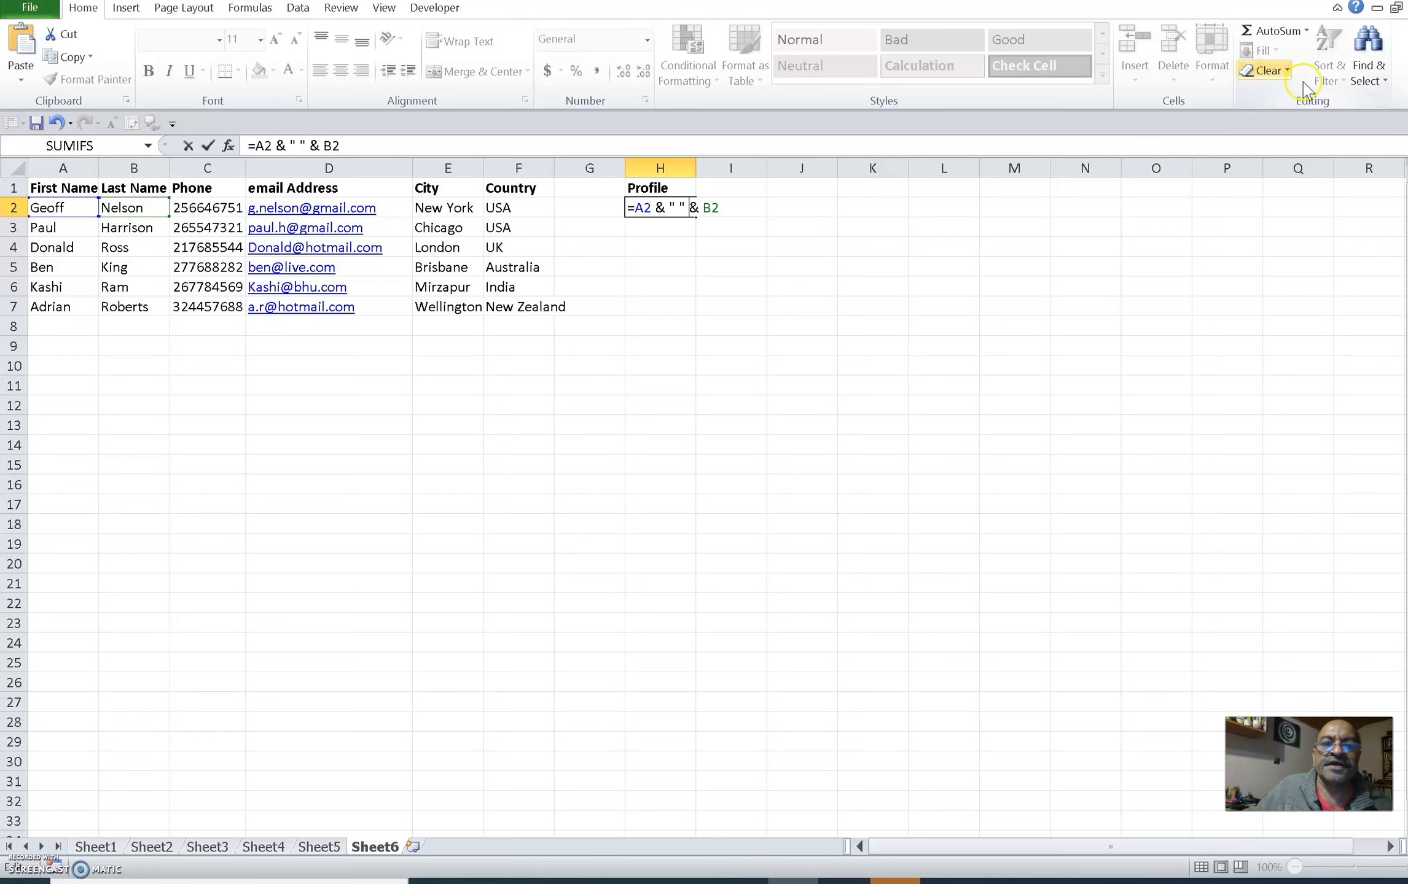
{"action": "key", "text": "Return"}
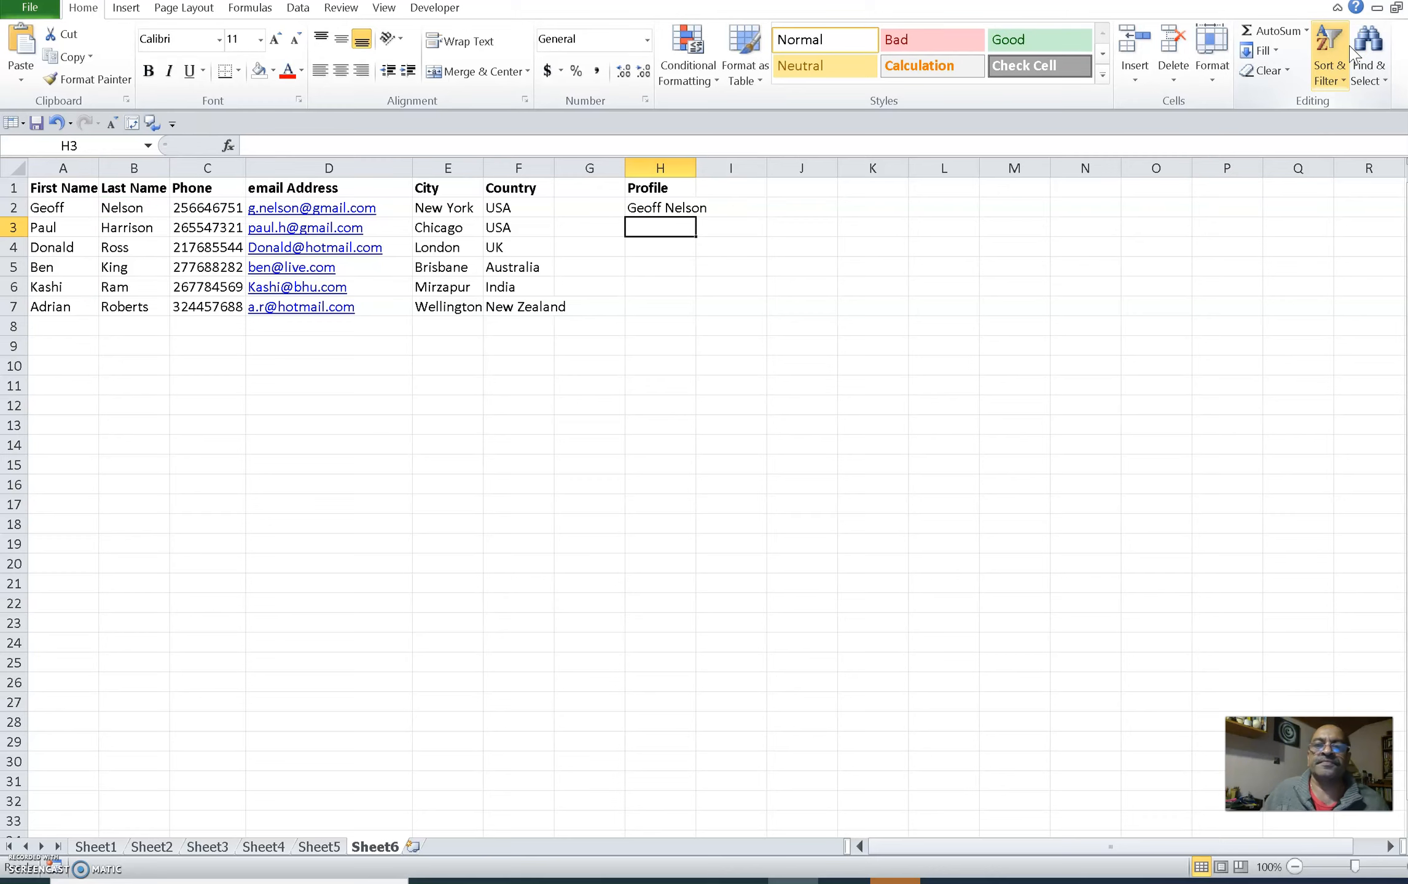
Step: Extend H2's formula with & D2 to append the email address
{"action": "left_click", "coordinate": [660, 211]}
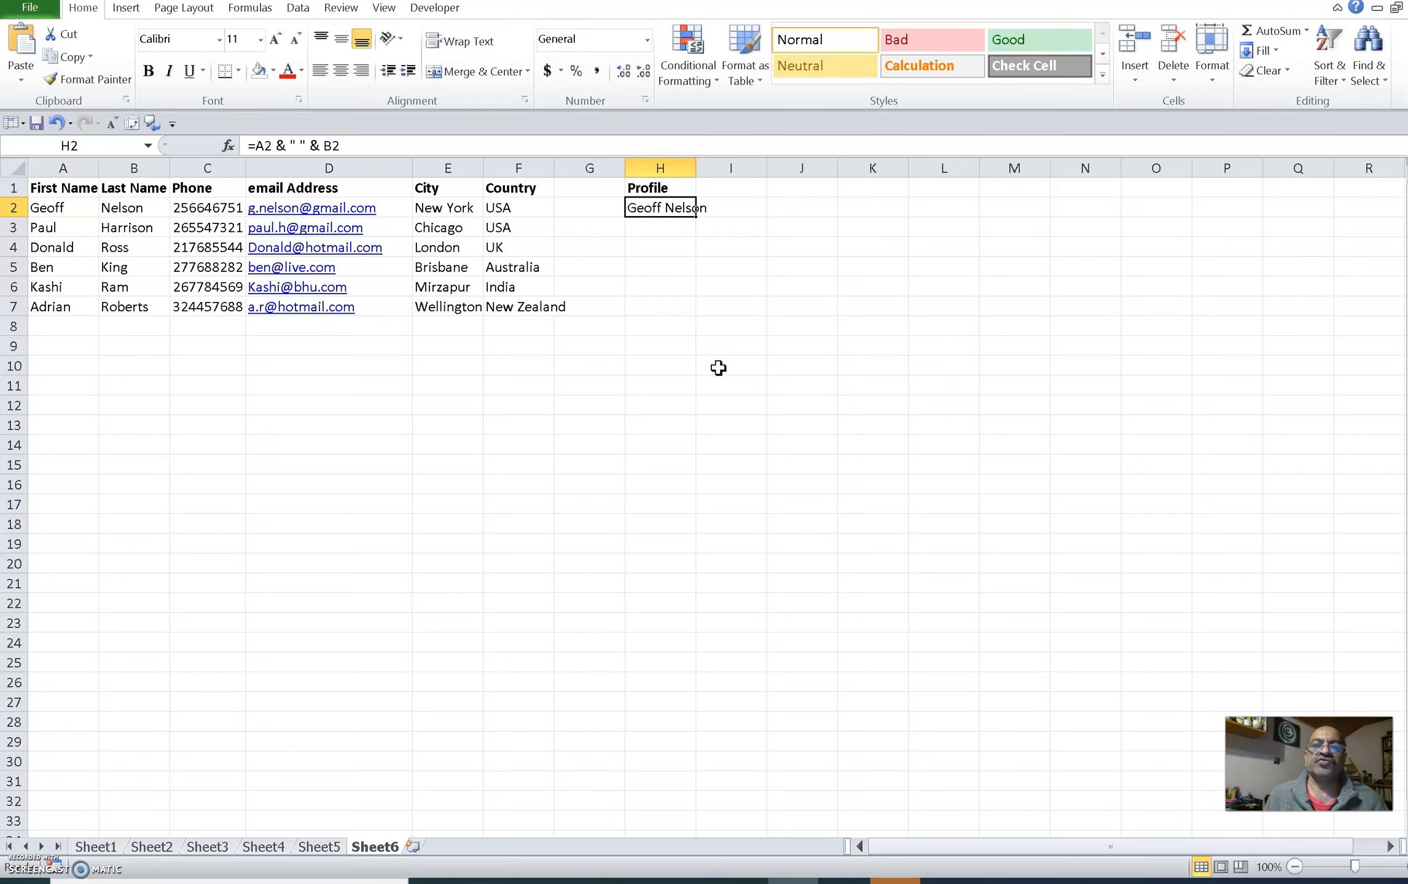
{"action": "left_click", "coordinate": [670, 209]}
{"action": "double_click", "coordinate": [670, 210]}
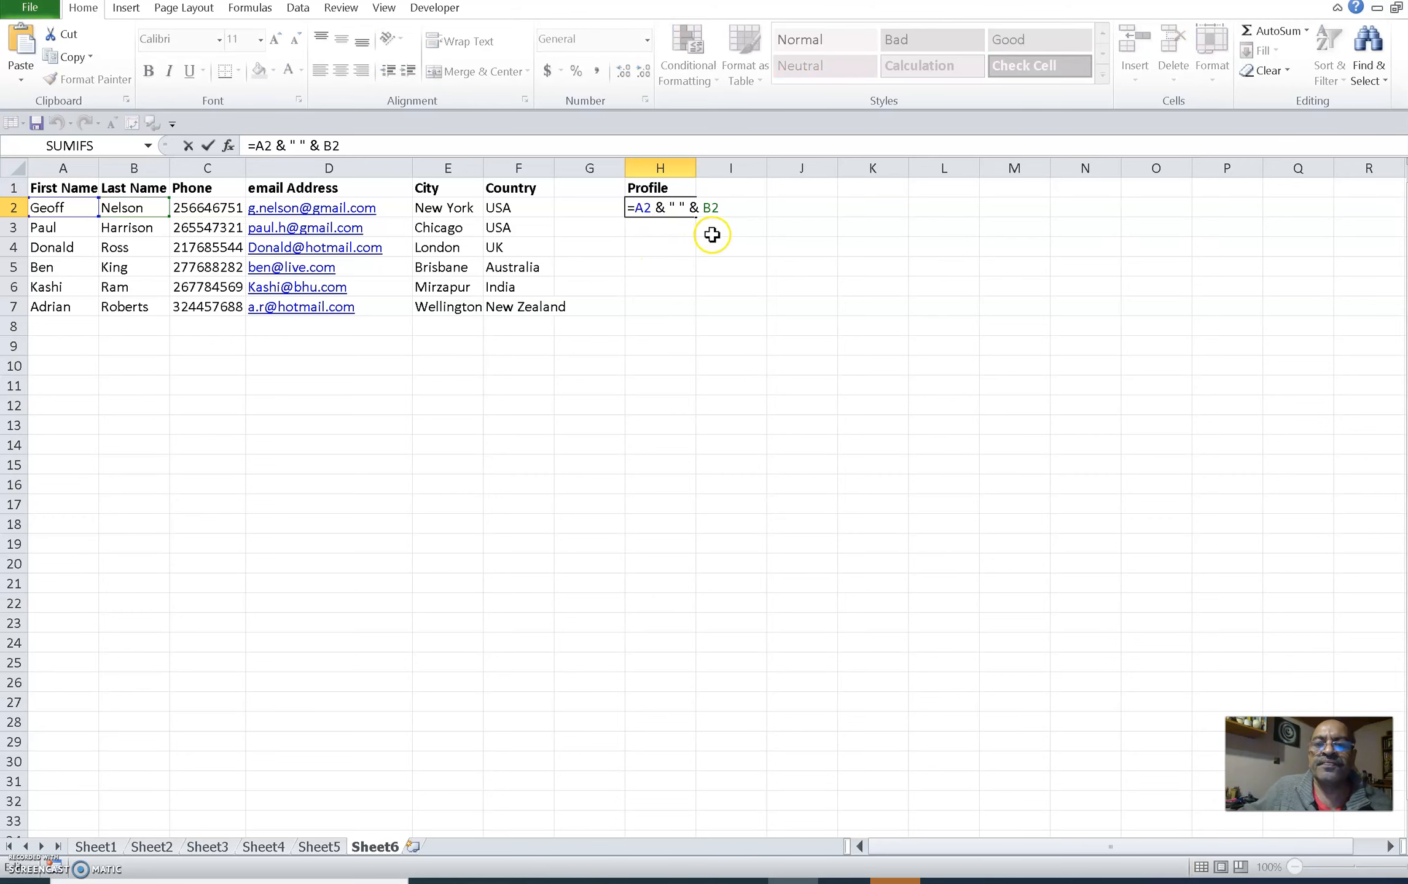
{"action": "left_click", "coordinate": [721, 208]}
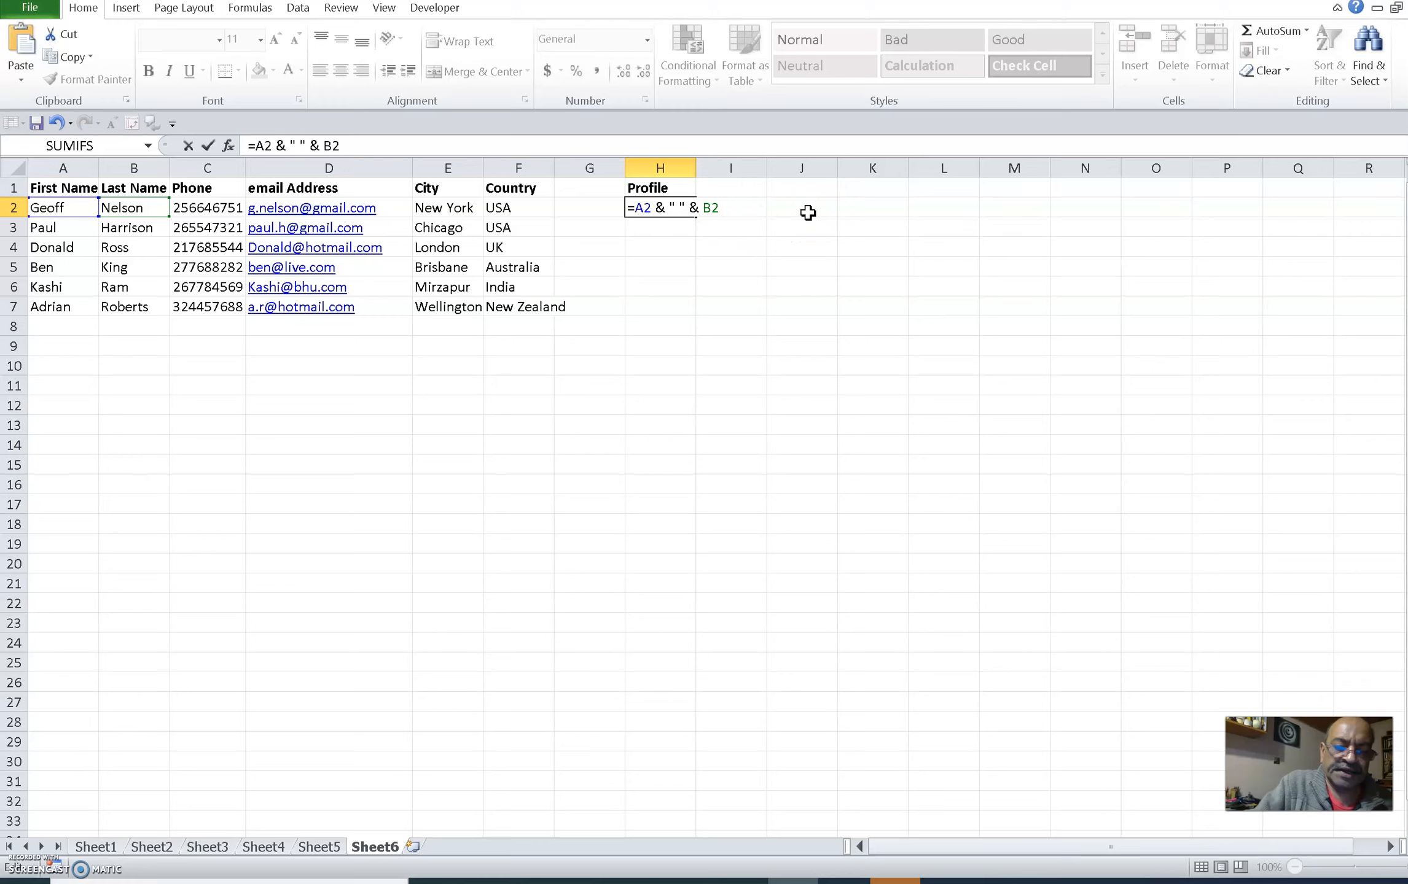
{"action": "type", "text": "&"}
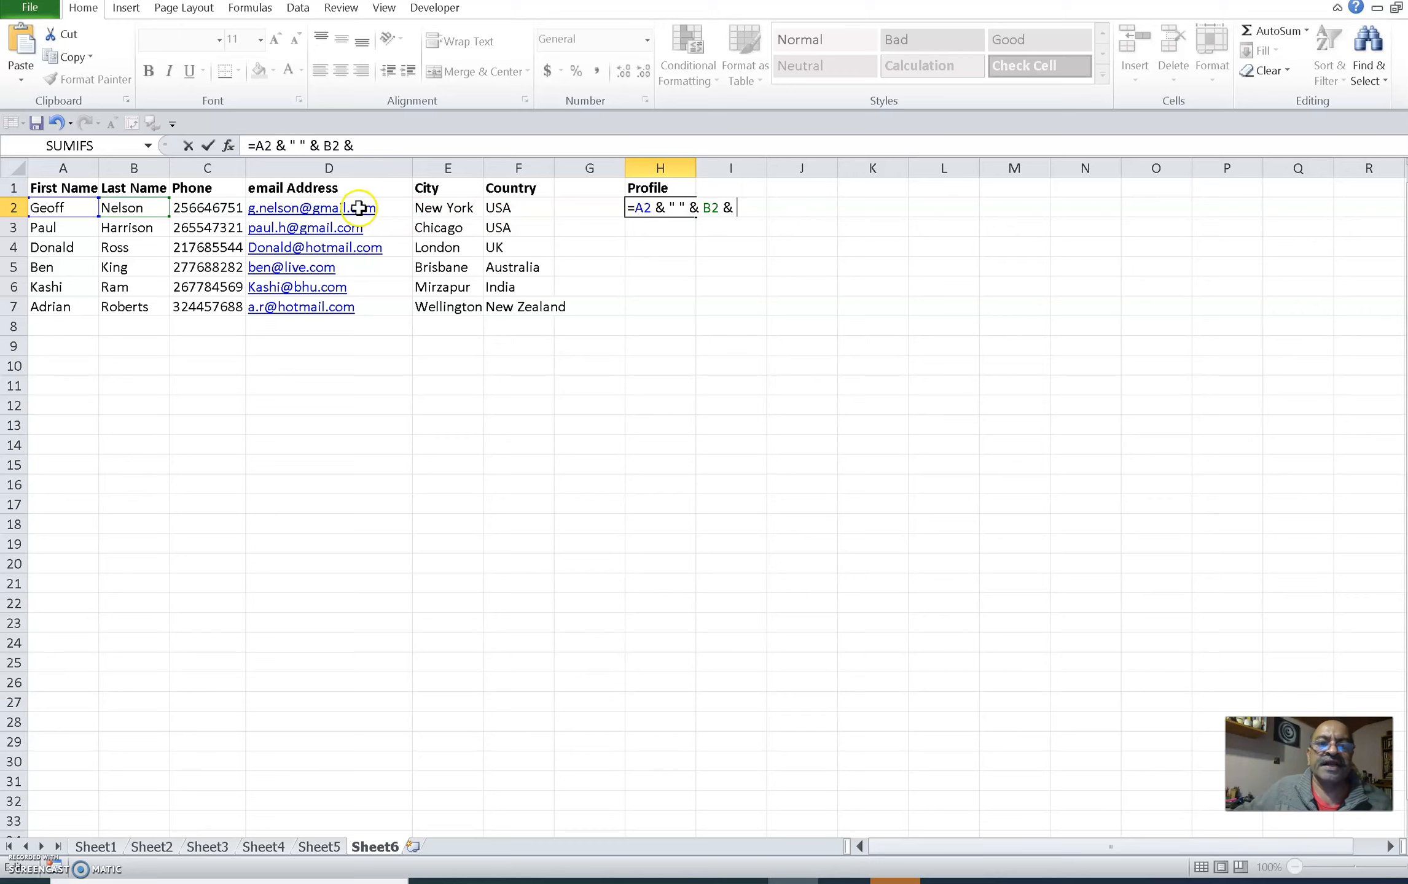
{"action": "left_click", "coordinate": [326, 209]}
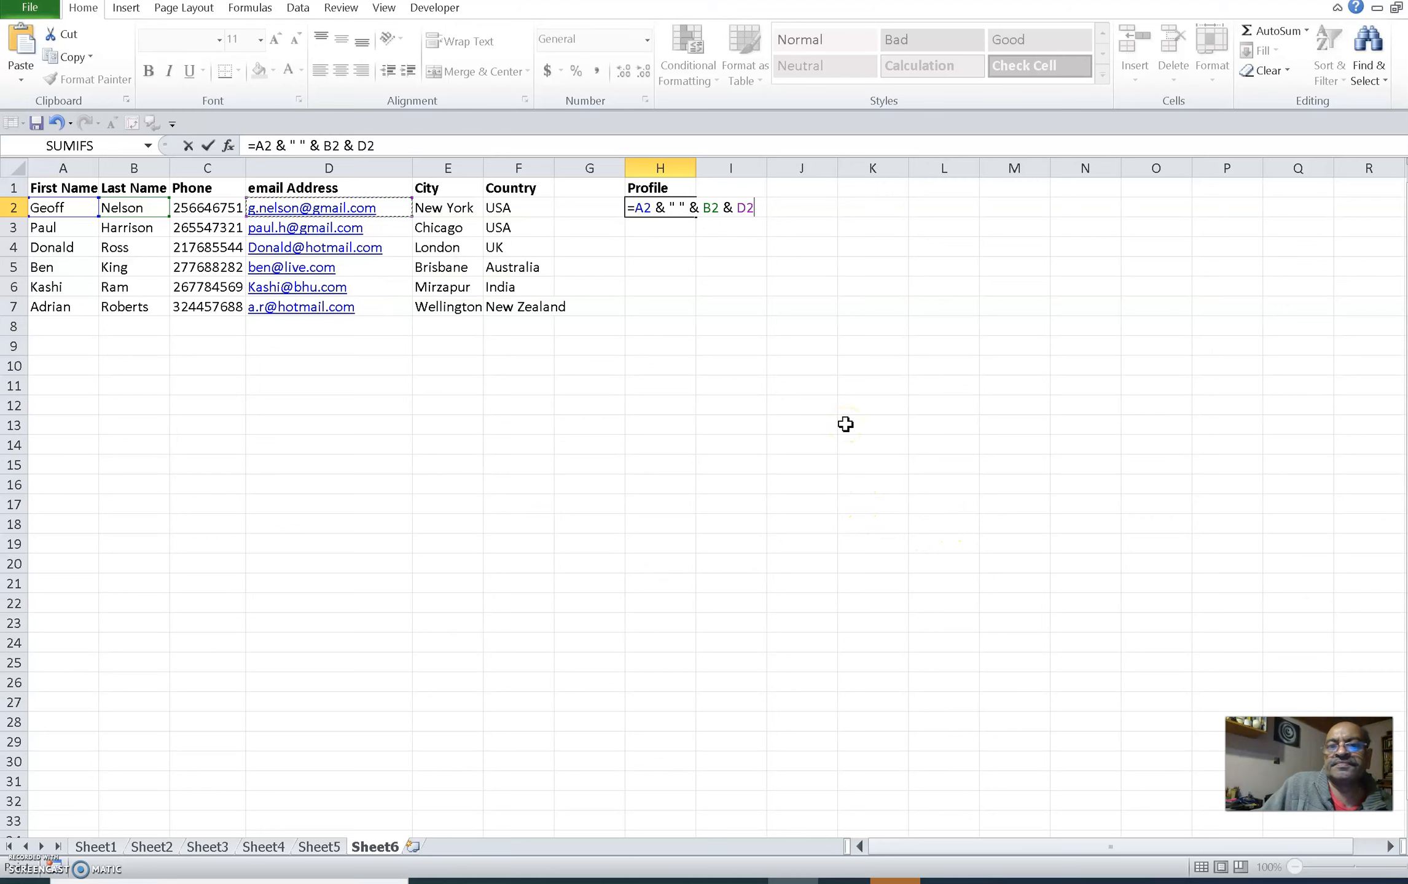
{"action": "key", "text": "Return"}
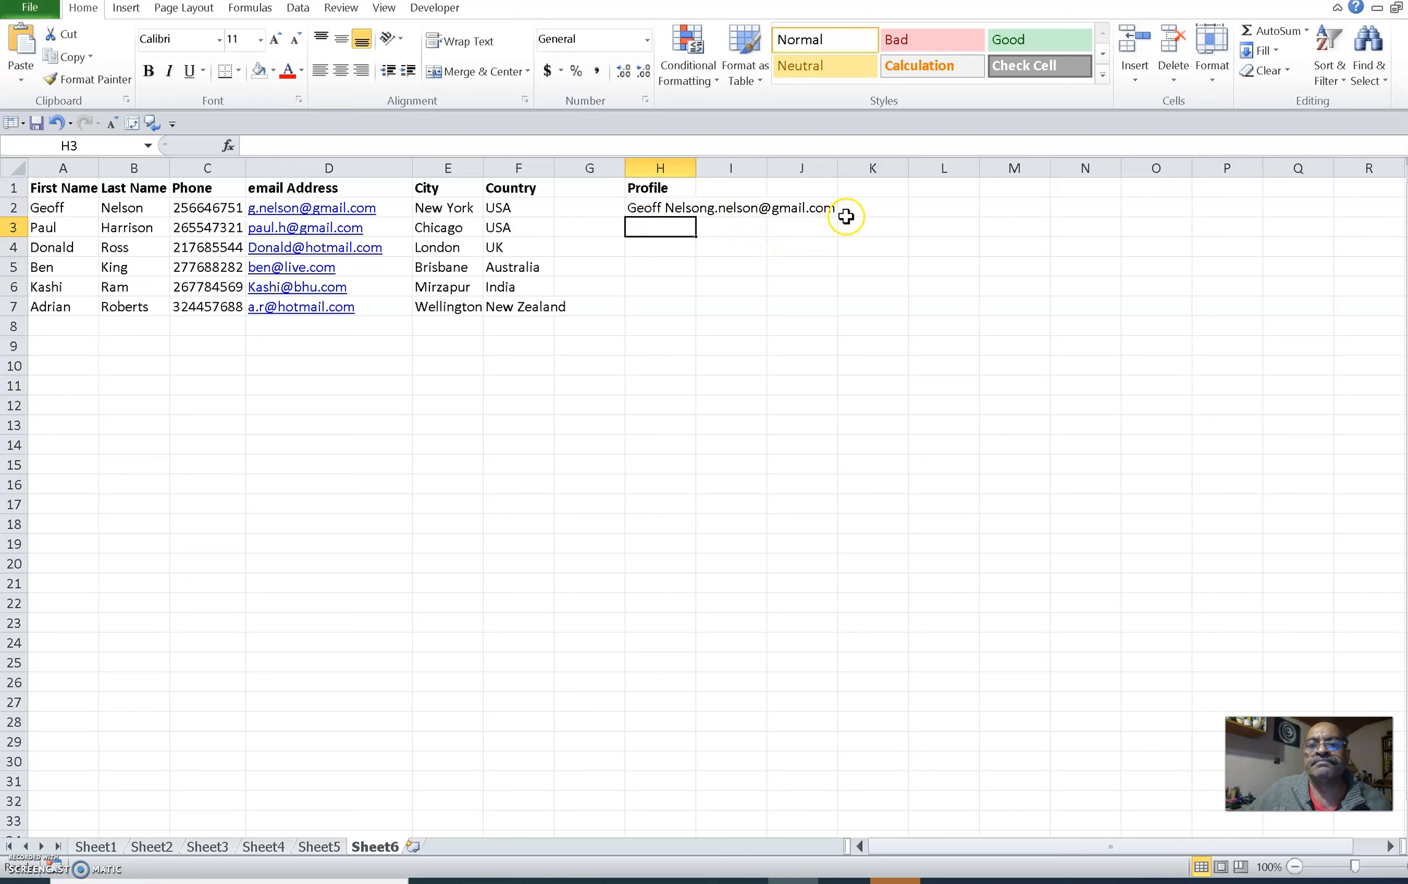
Step: Insert a ":" text separator between B2 and D2 in H2's formula
{"action": "double_click", "coordinate": [676, 208]}
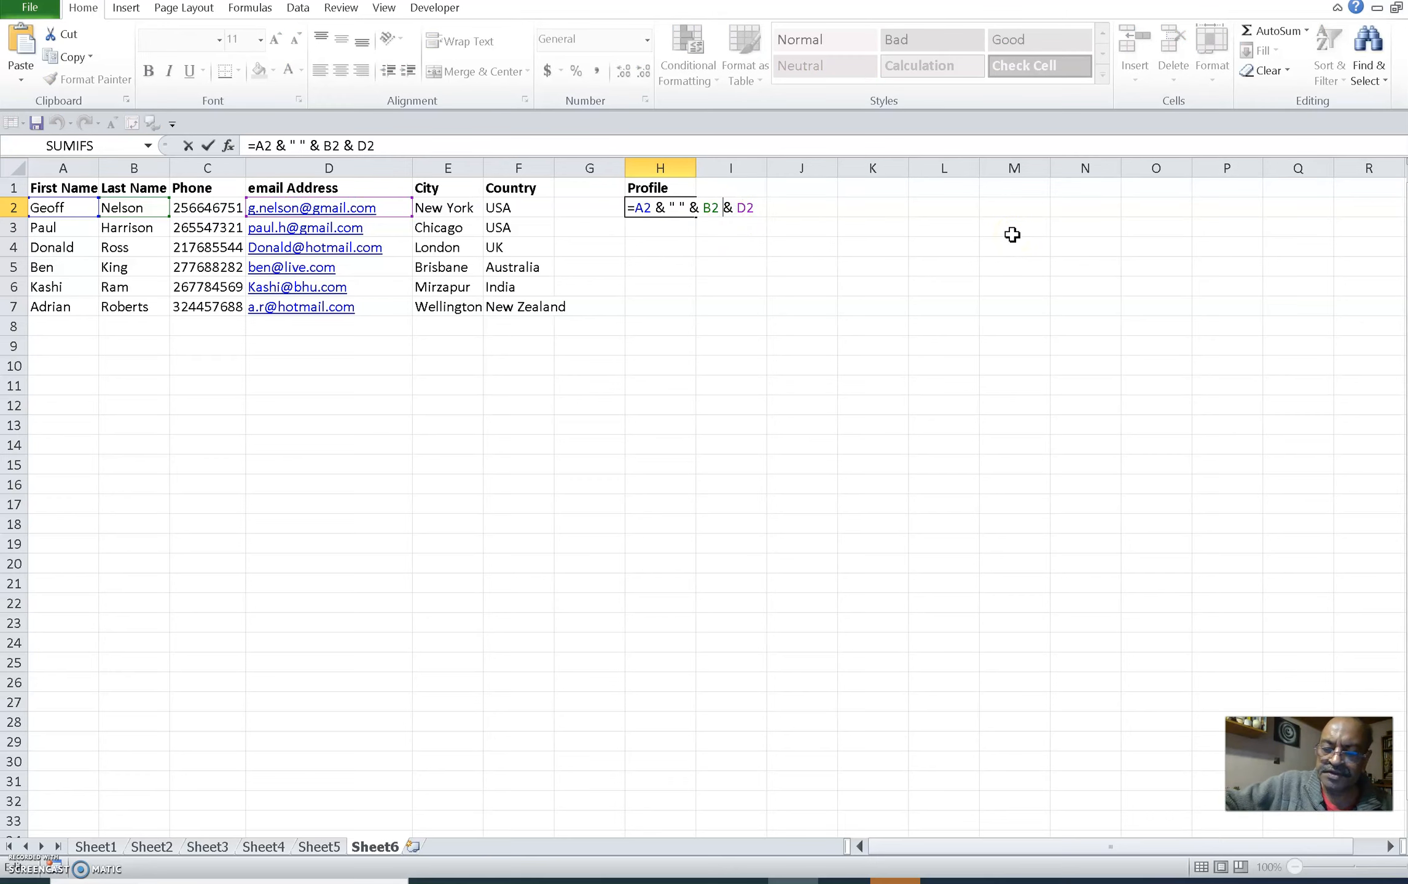
{"action": "type", "text": "&"}
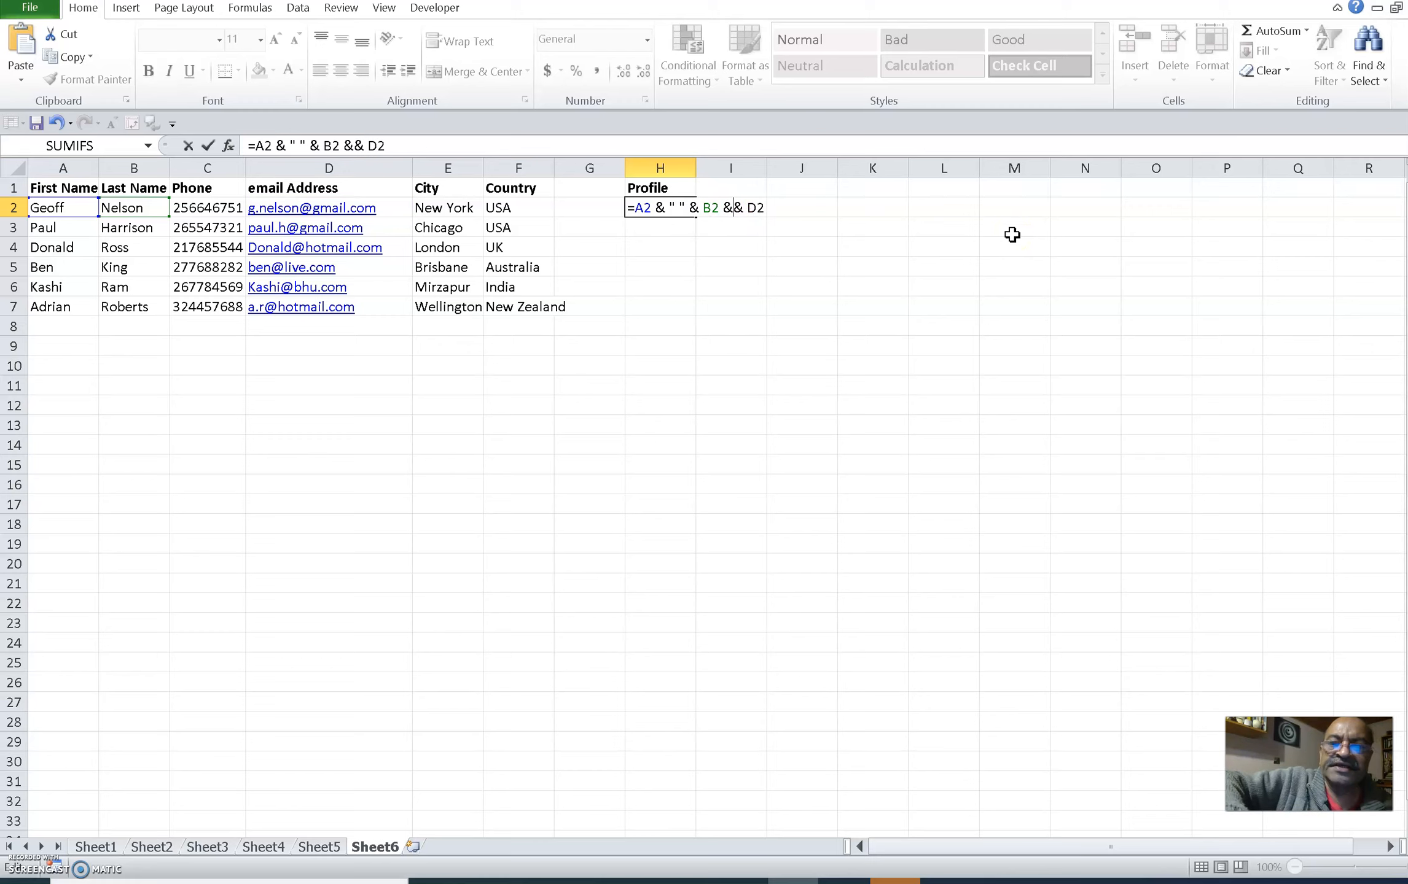
{"action": "type", "text": "\":"}
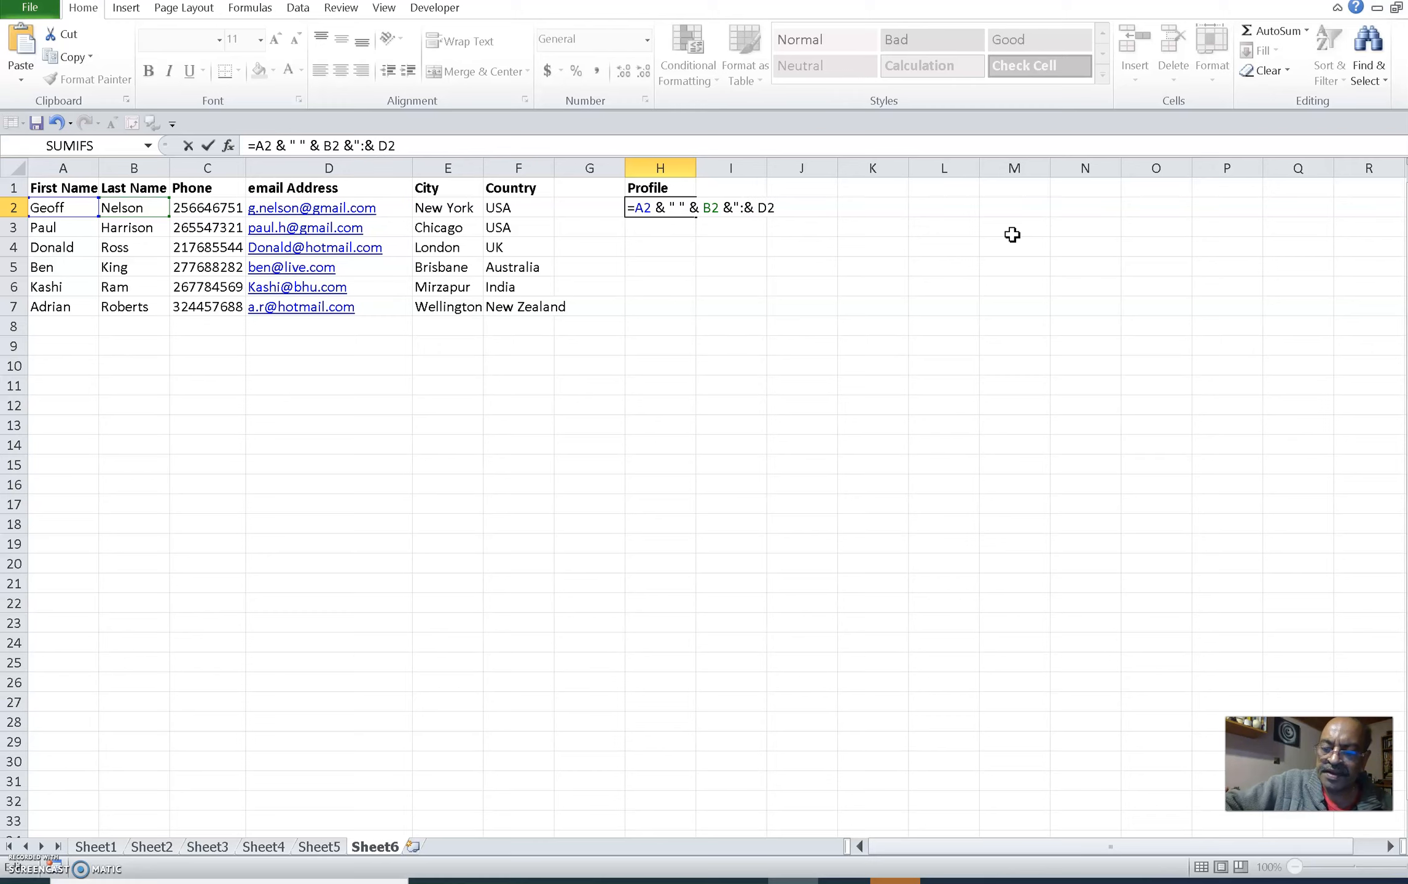
{"action": "type", "text": "\""}
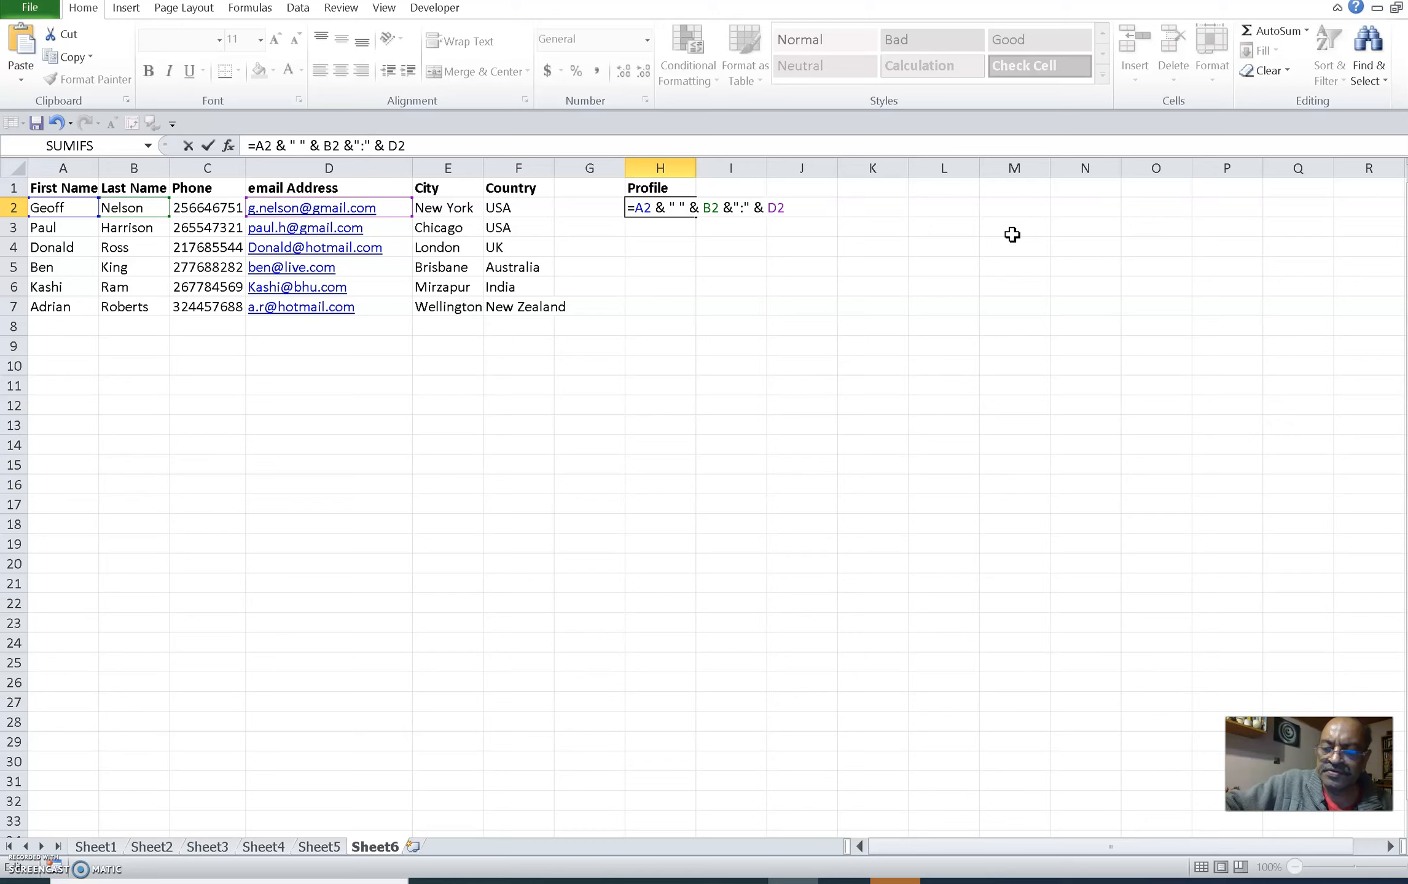
{"action": "type", "text": " \""}
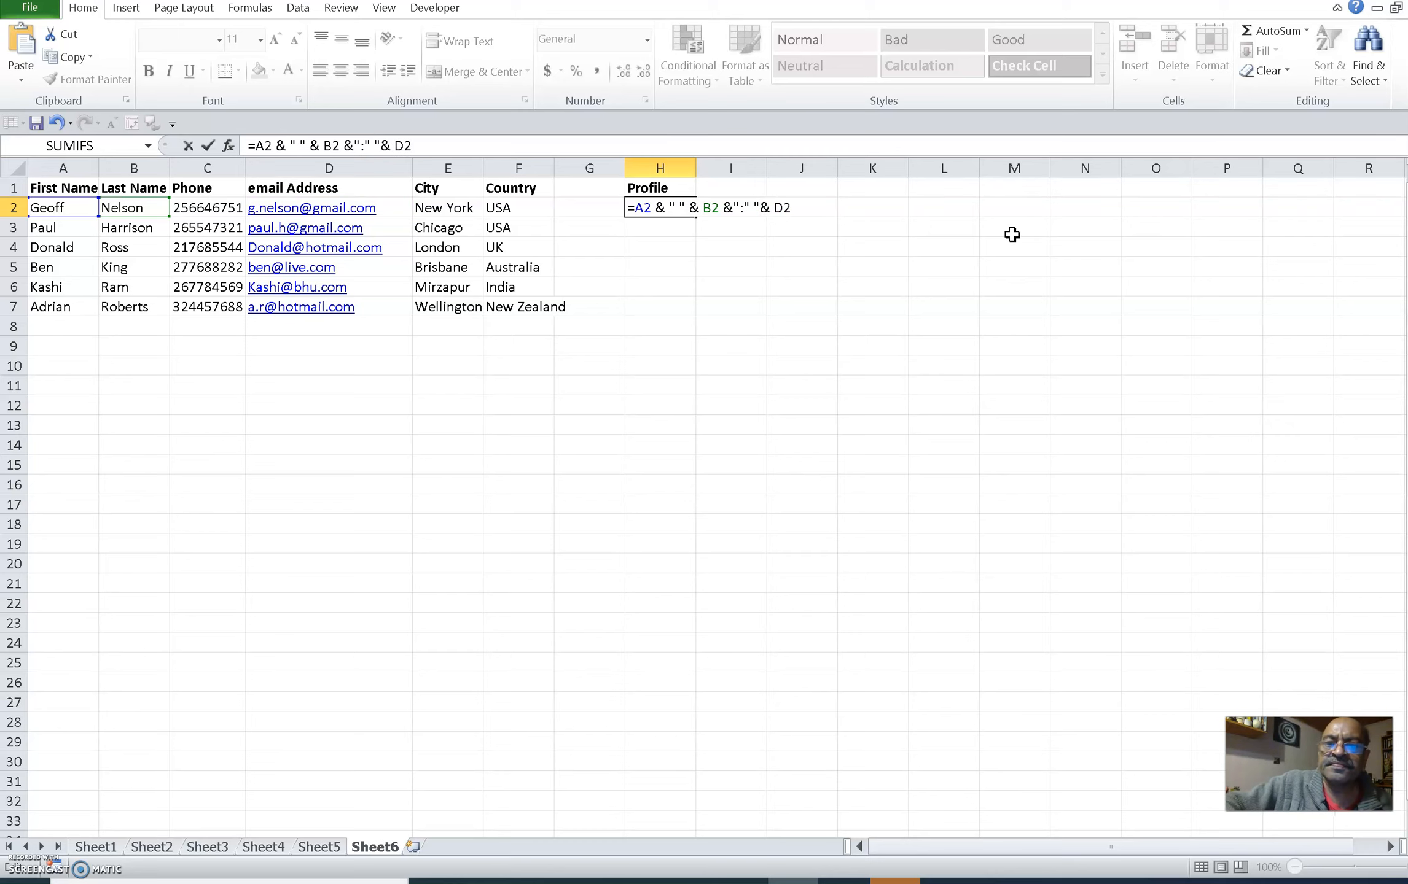
{"action": "key", "text": "BackSpace"}
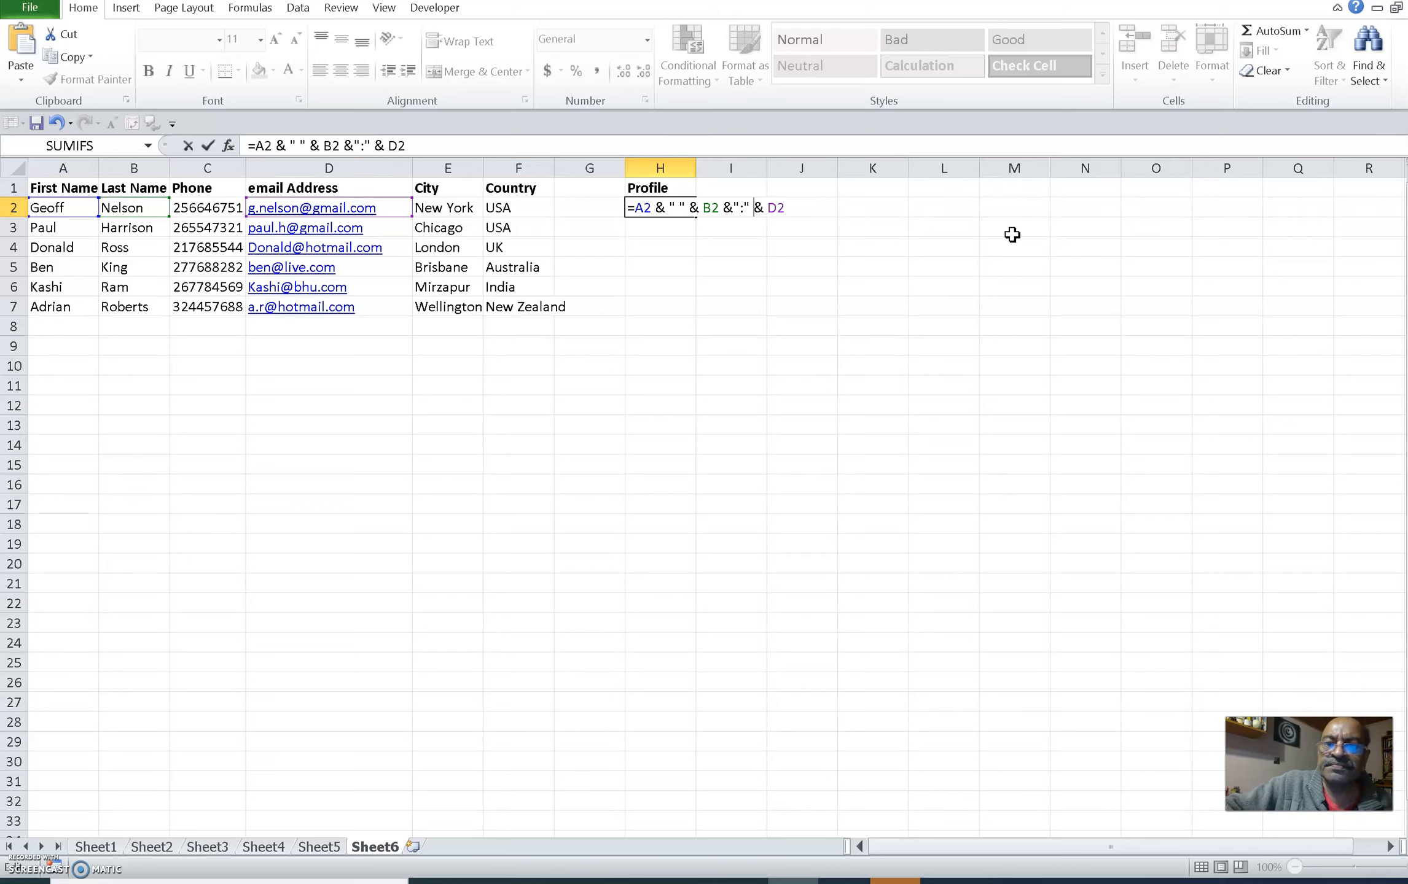
Step: Try adding a " " space literal before D2 in H2's formula, then remove it after the error
{"action": "left_click", "coordinate": [766, 208]}
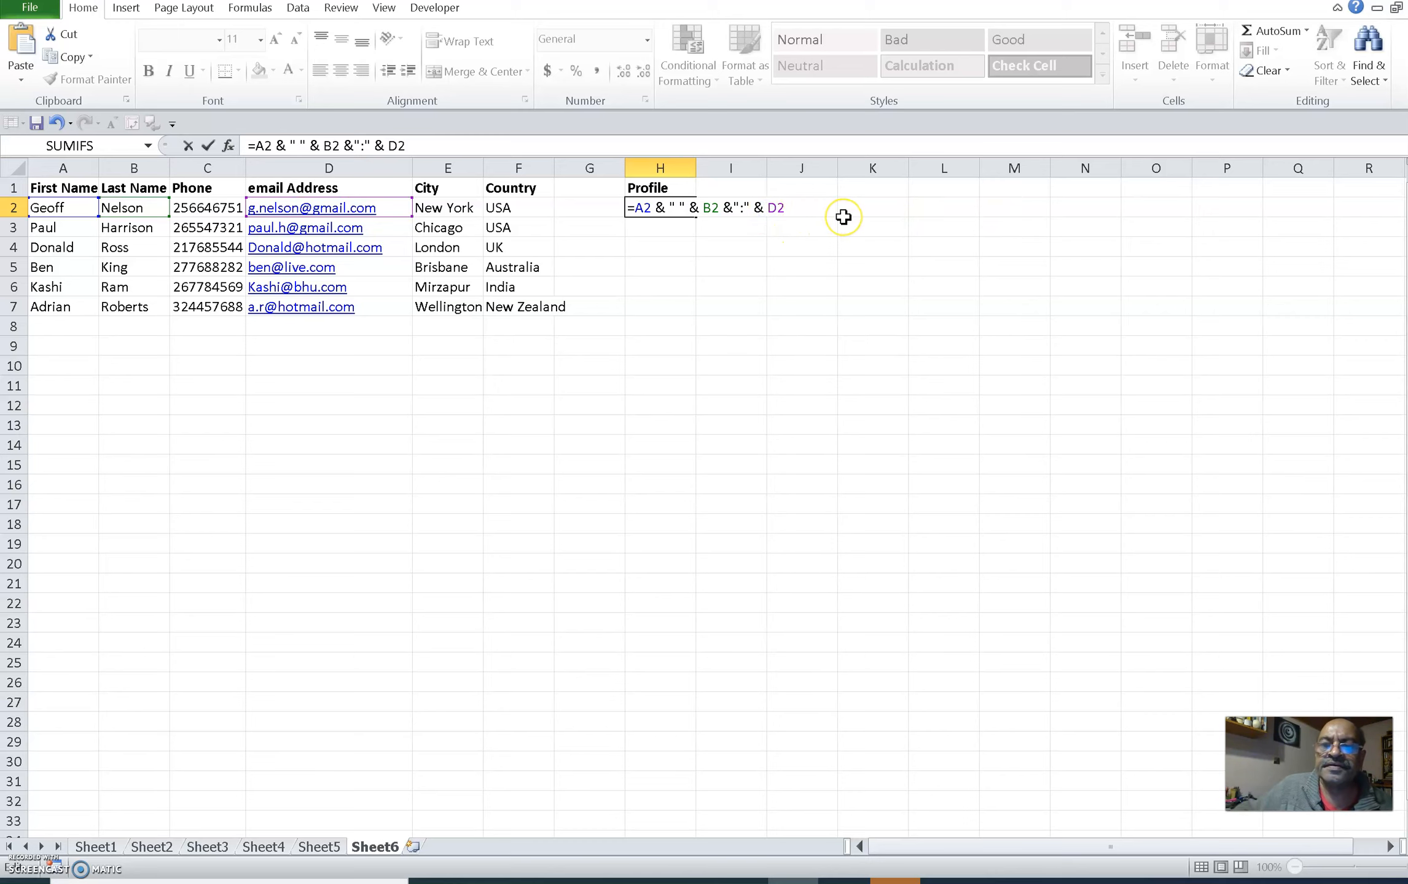
{"action": "type", "text": "\""}
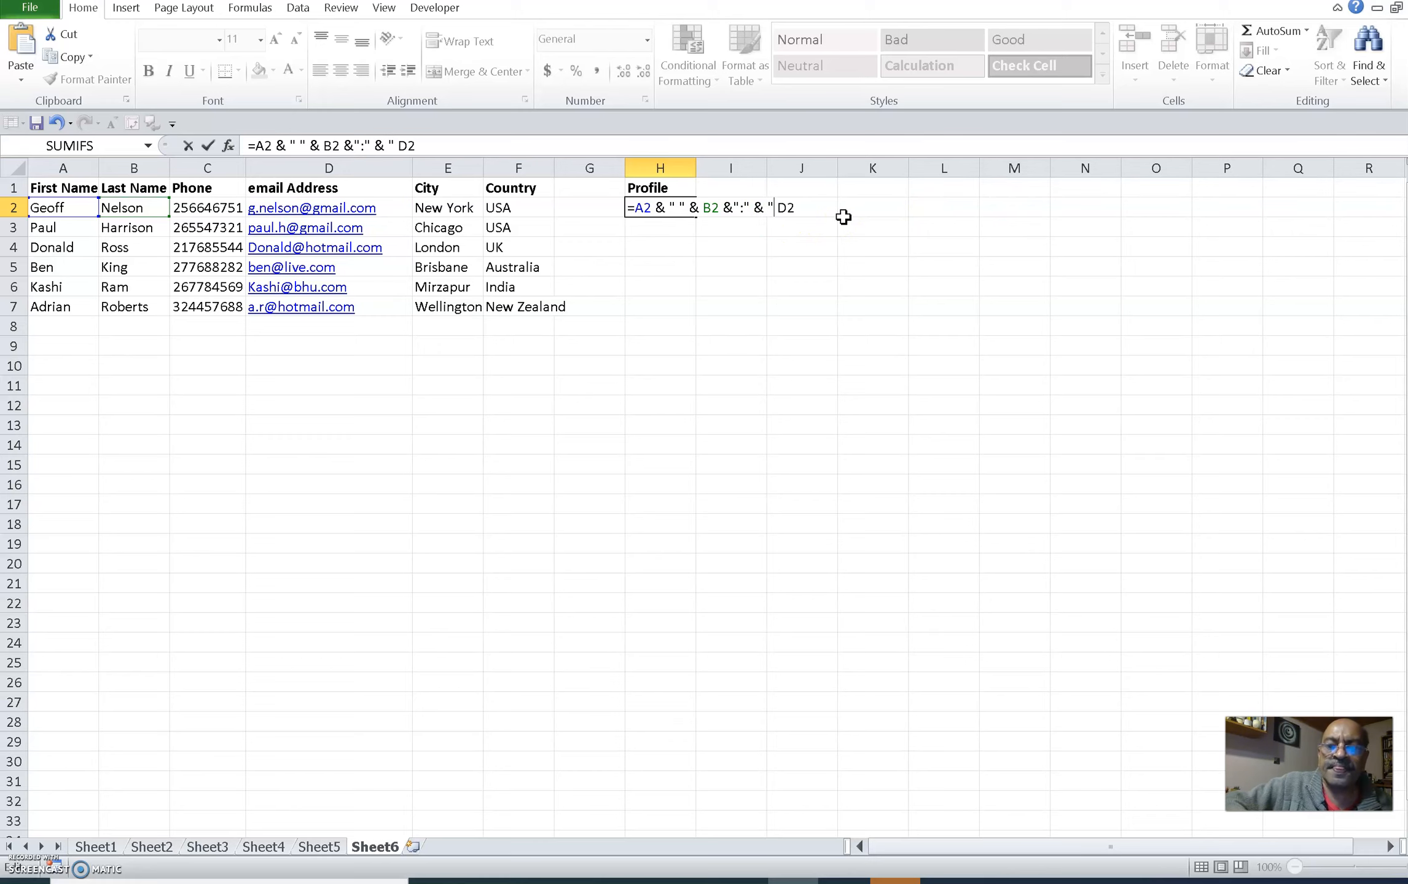
{"action": "type", "text": " \""}
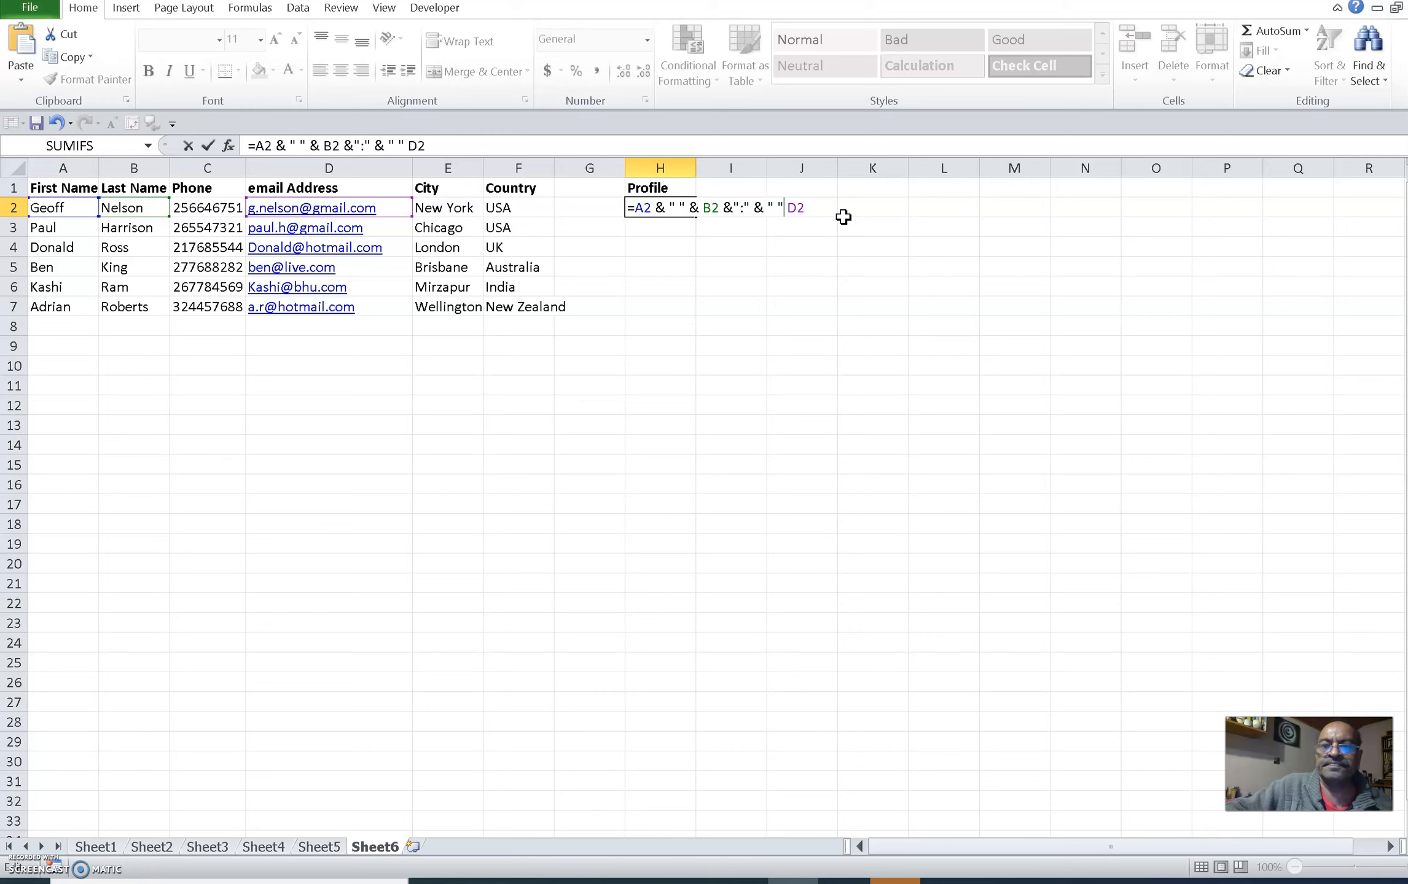
{"action": "key", "text": "Return"}
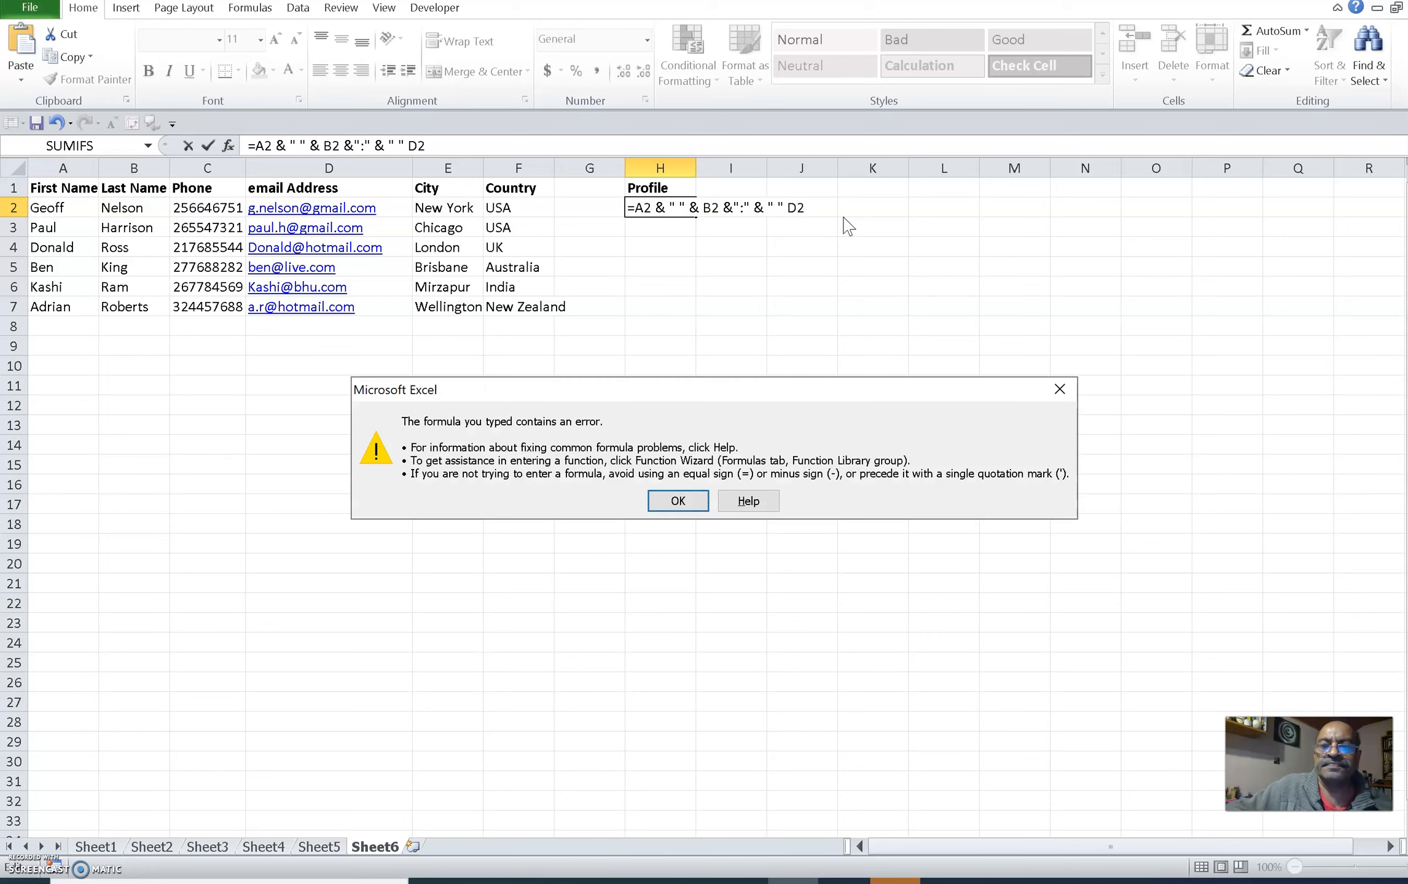
{"action": "left_click", "coordinate": [689, 501]}
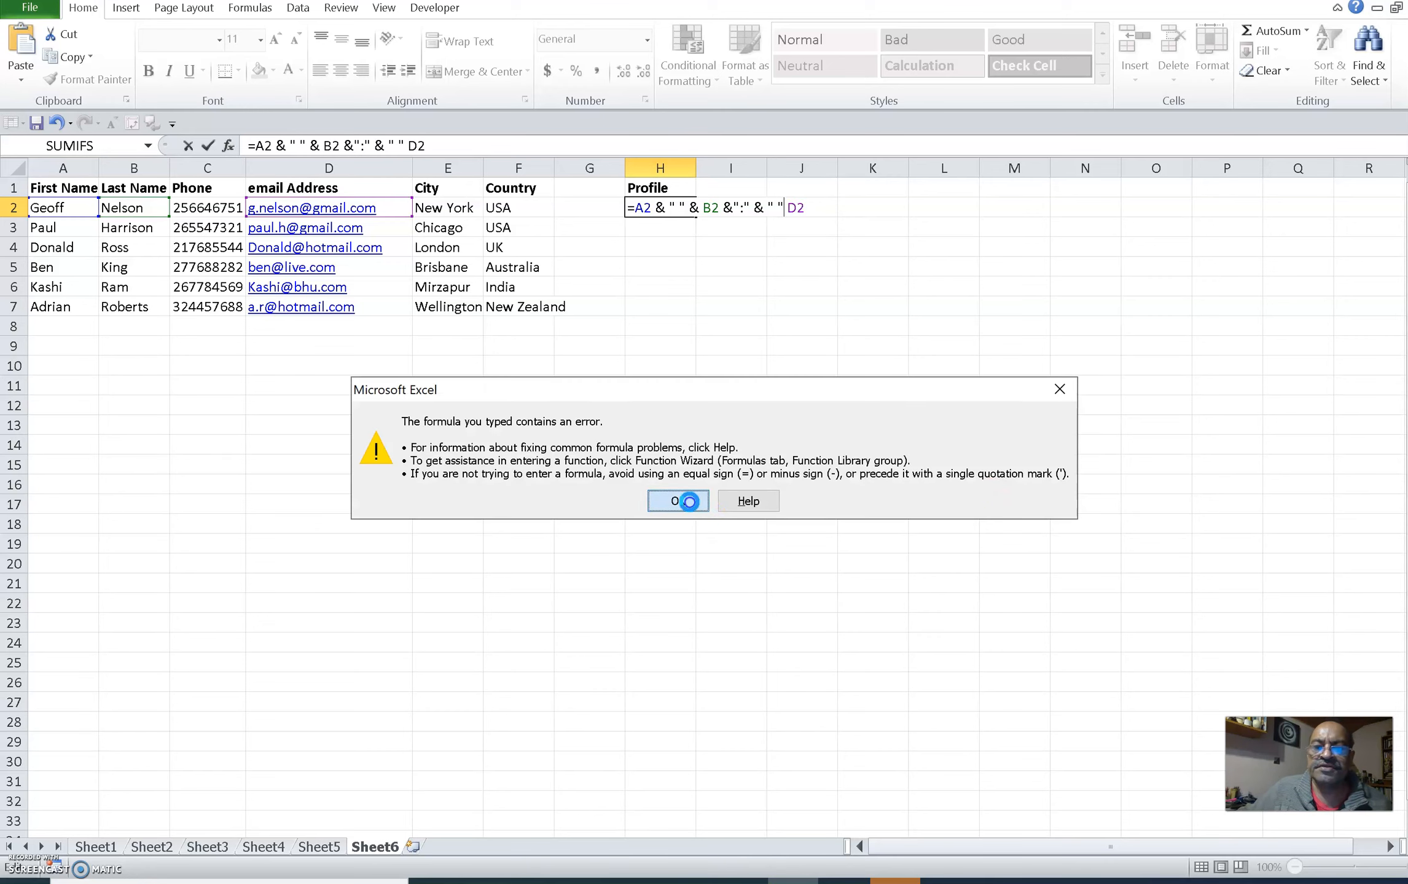
{"action": "left_click", "coordinate": [785, 209]}
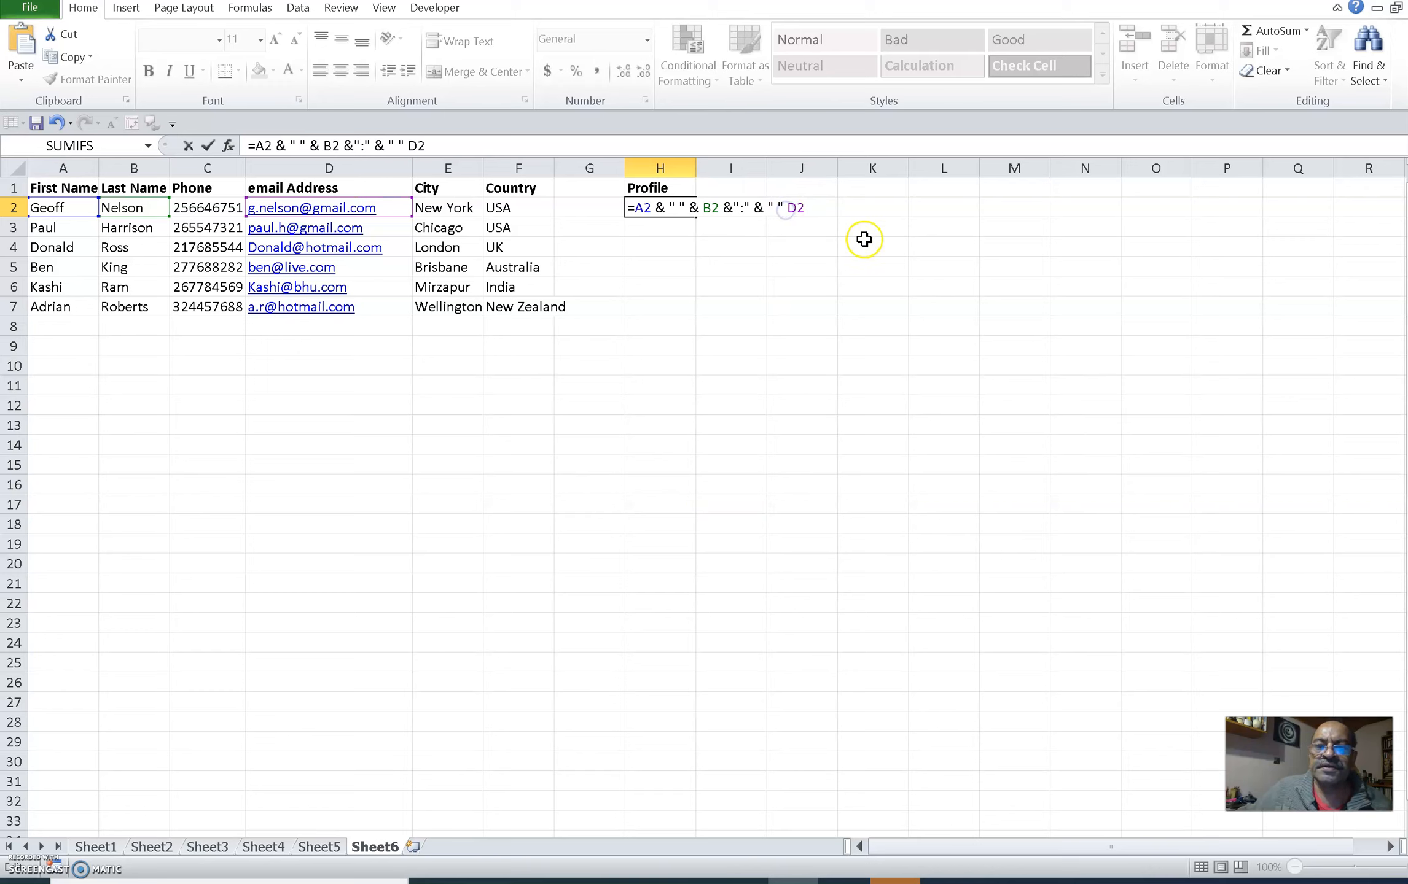
{"action": "key", "text": "BackSpace"}
{"action": "key", "text": "BackSpace"}
{"action": "key", "text": "BackSpace"}
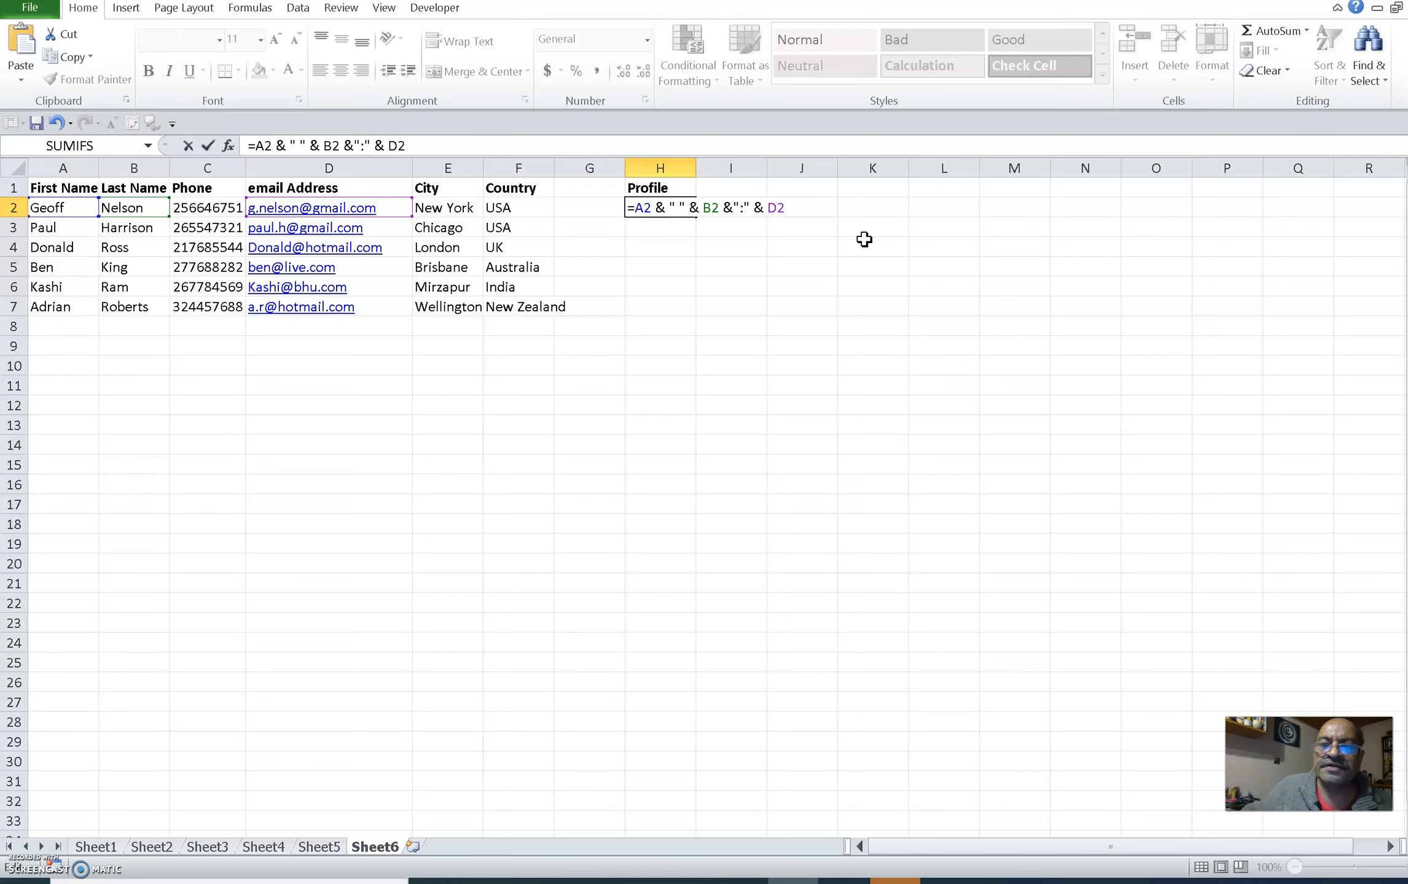
Step: Insert & " " after the ":" separator in H2's formula so a space precedes the email, and confirm the formula
{"action": "left_click", "coordinate": [753, 207]}
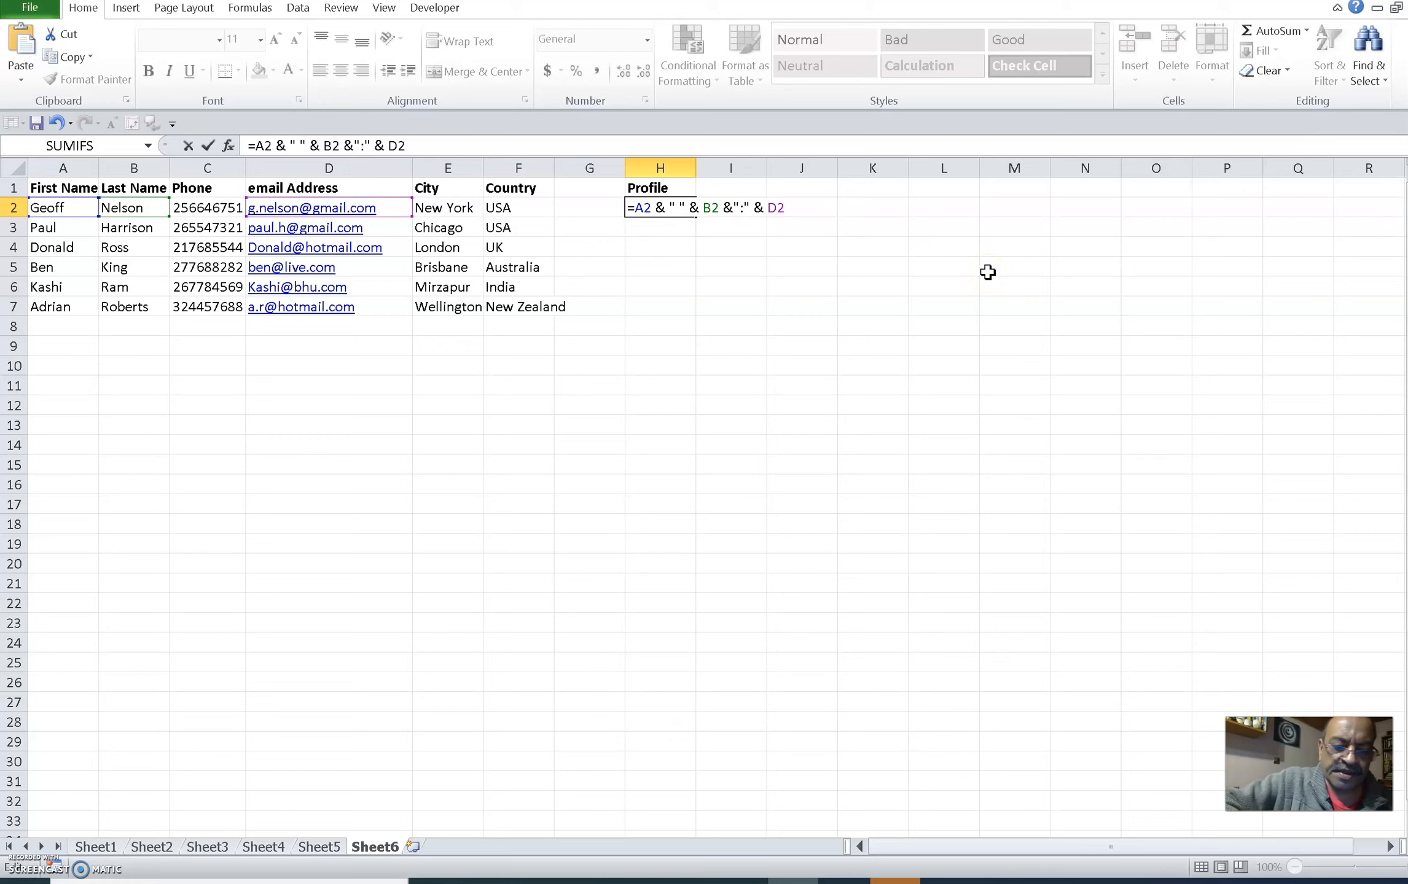
{"action": "type", "text": "&"}
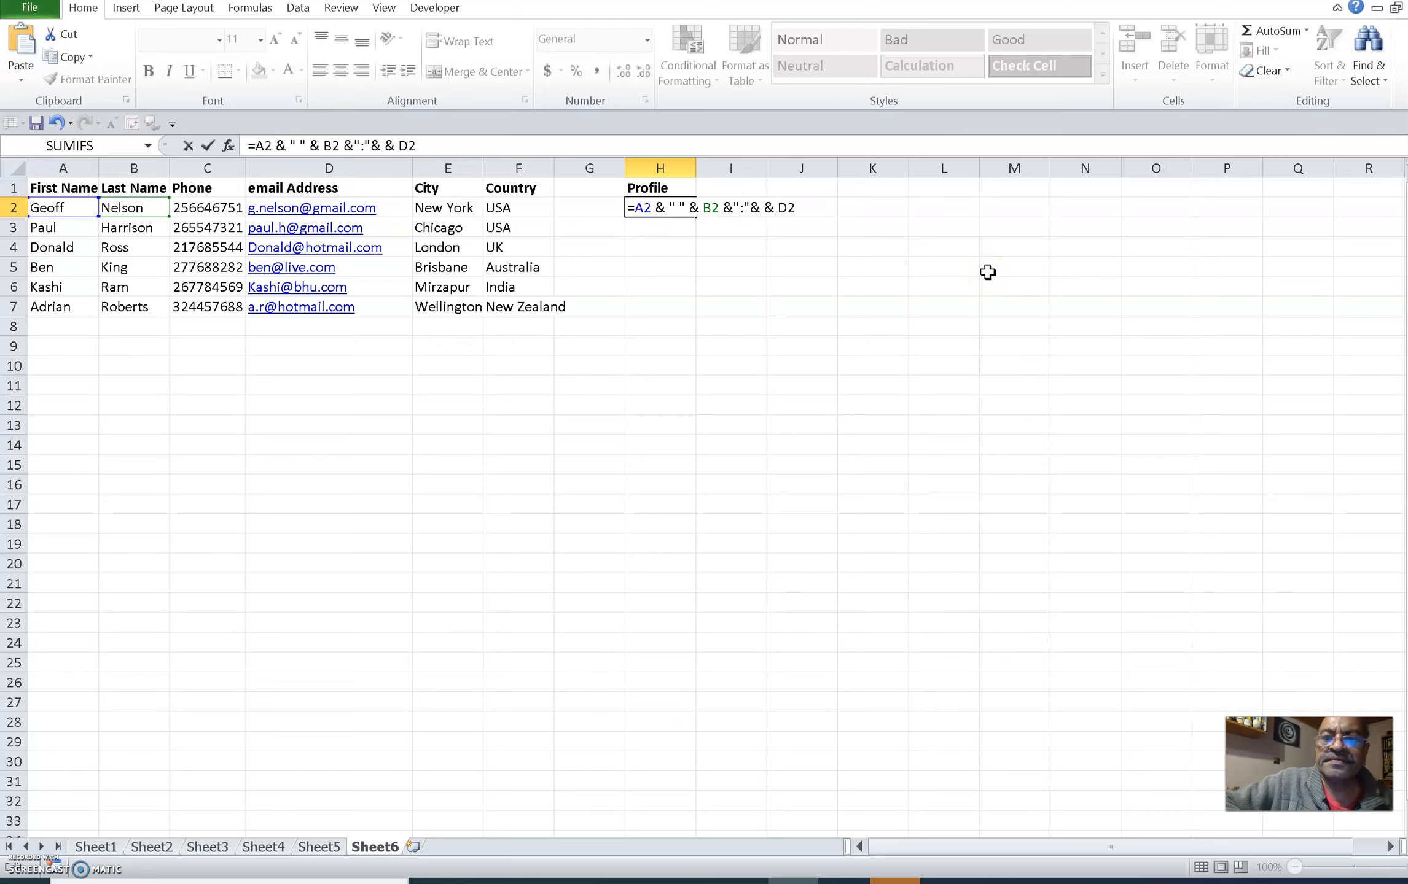
{"action": "type", "text": " \""}
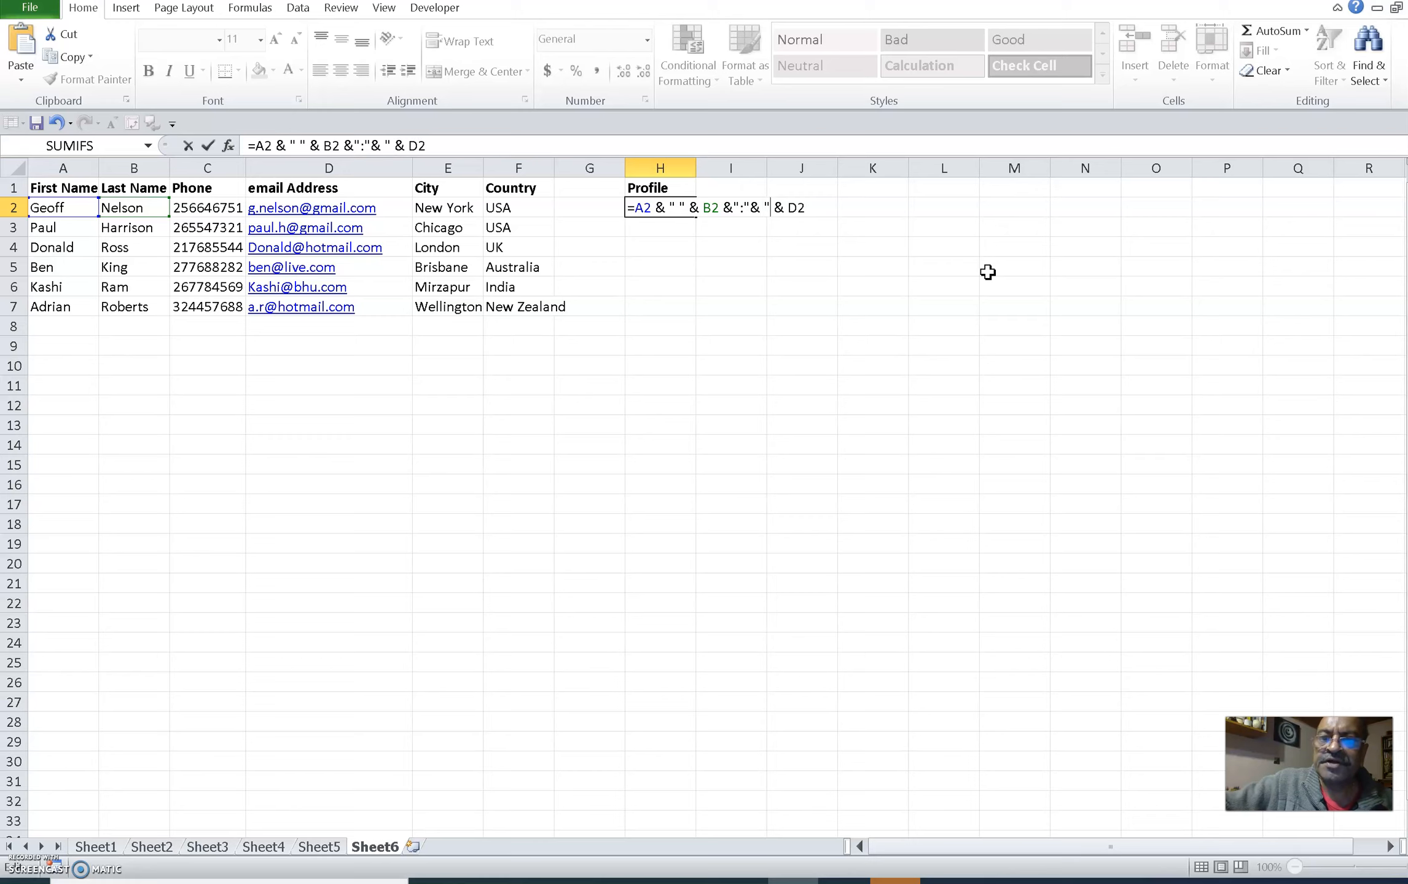
{"action": "type", "text": " \""}
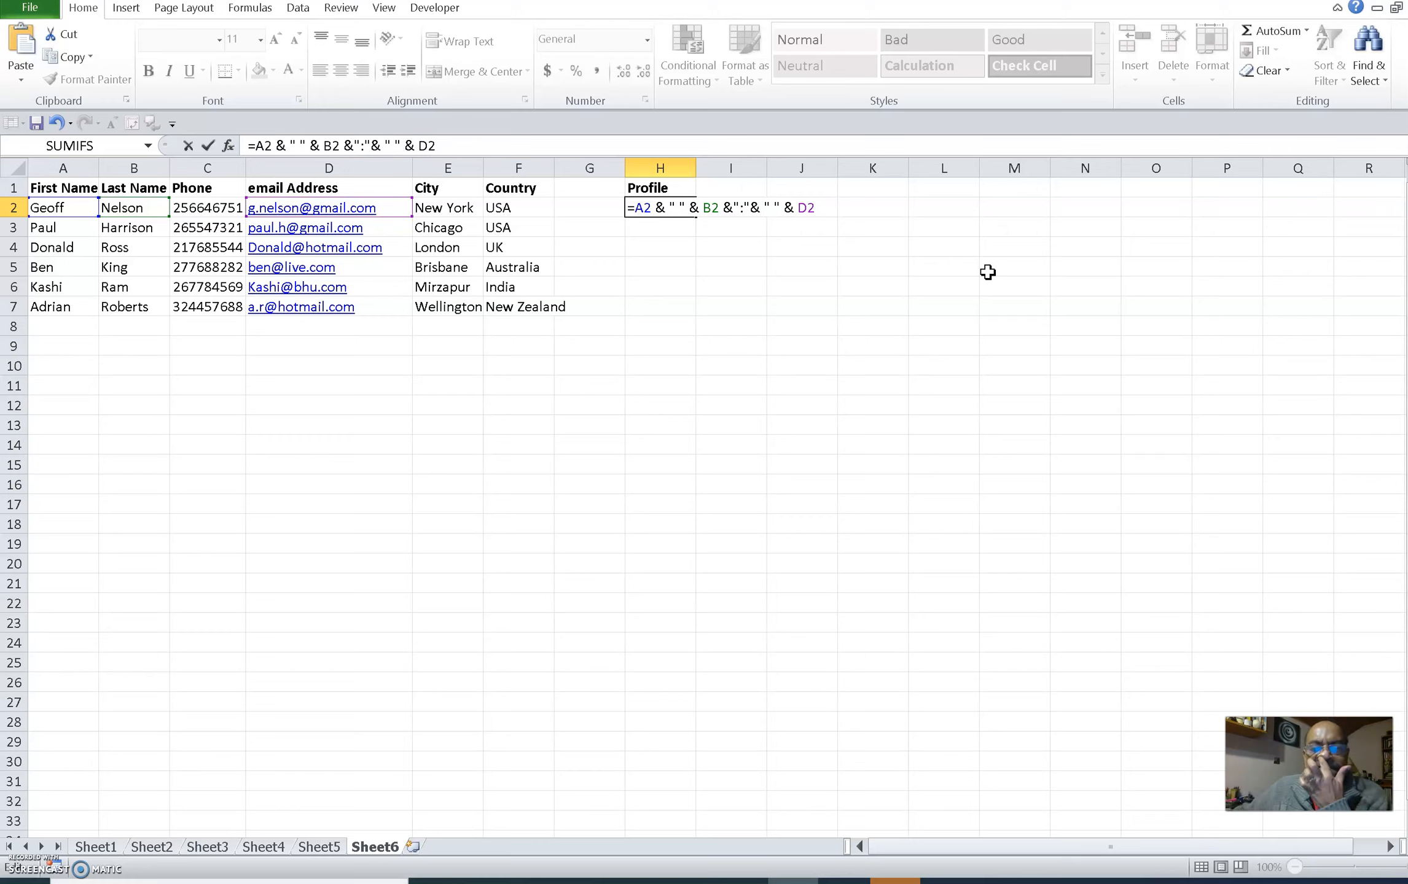
{"action": "key", "text": "Return"}
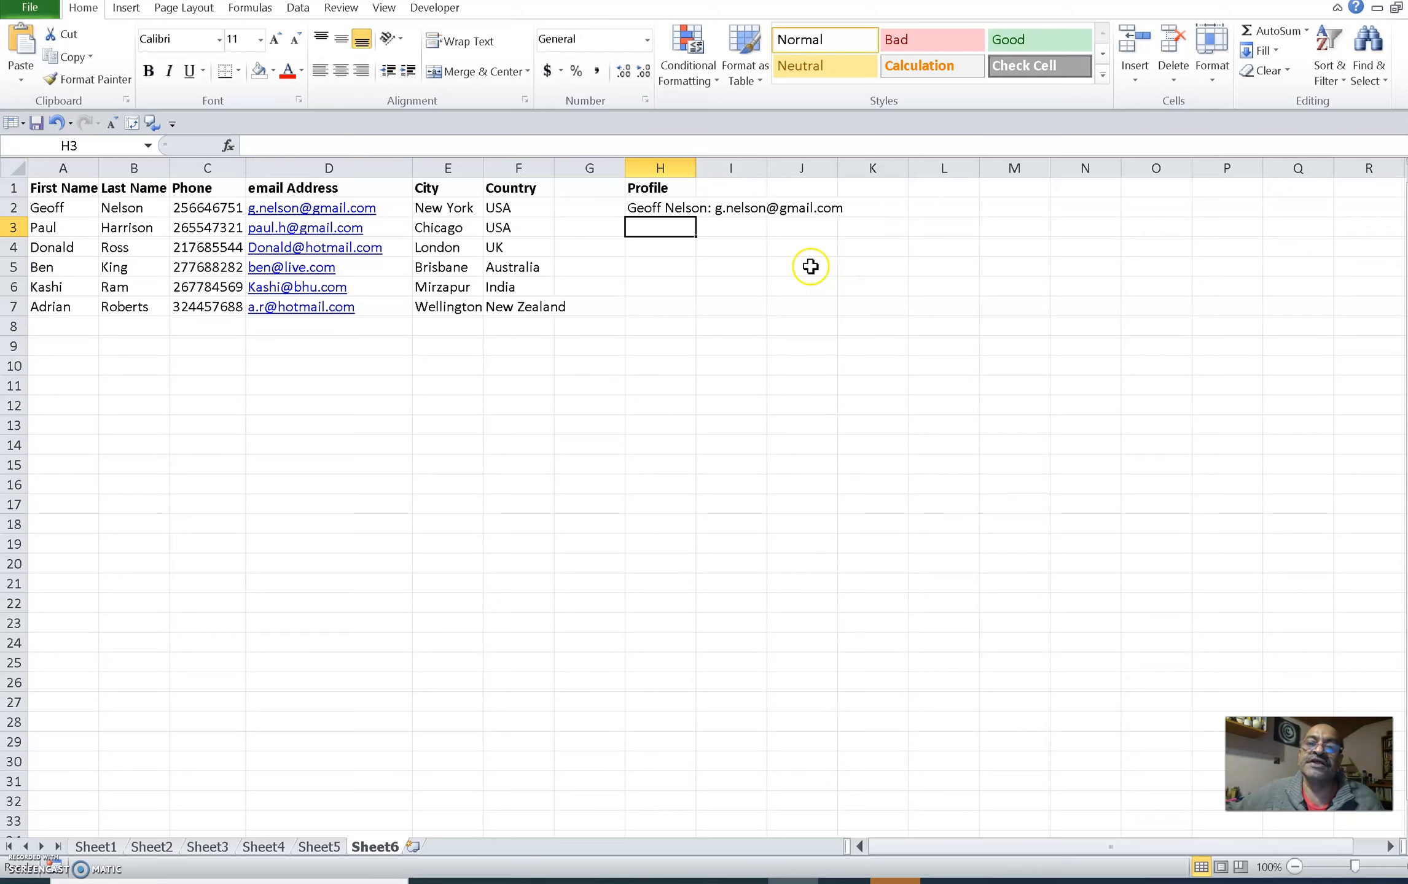
Step: Fill H2's Profile formula down through H7 for the remaining rows
{"action": "left_click", "coordinate": [658, 209]}
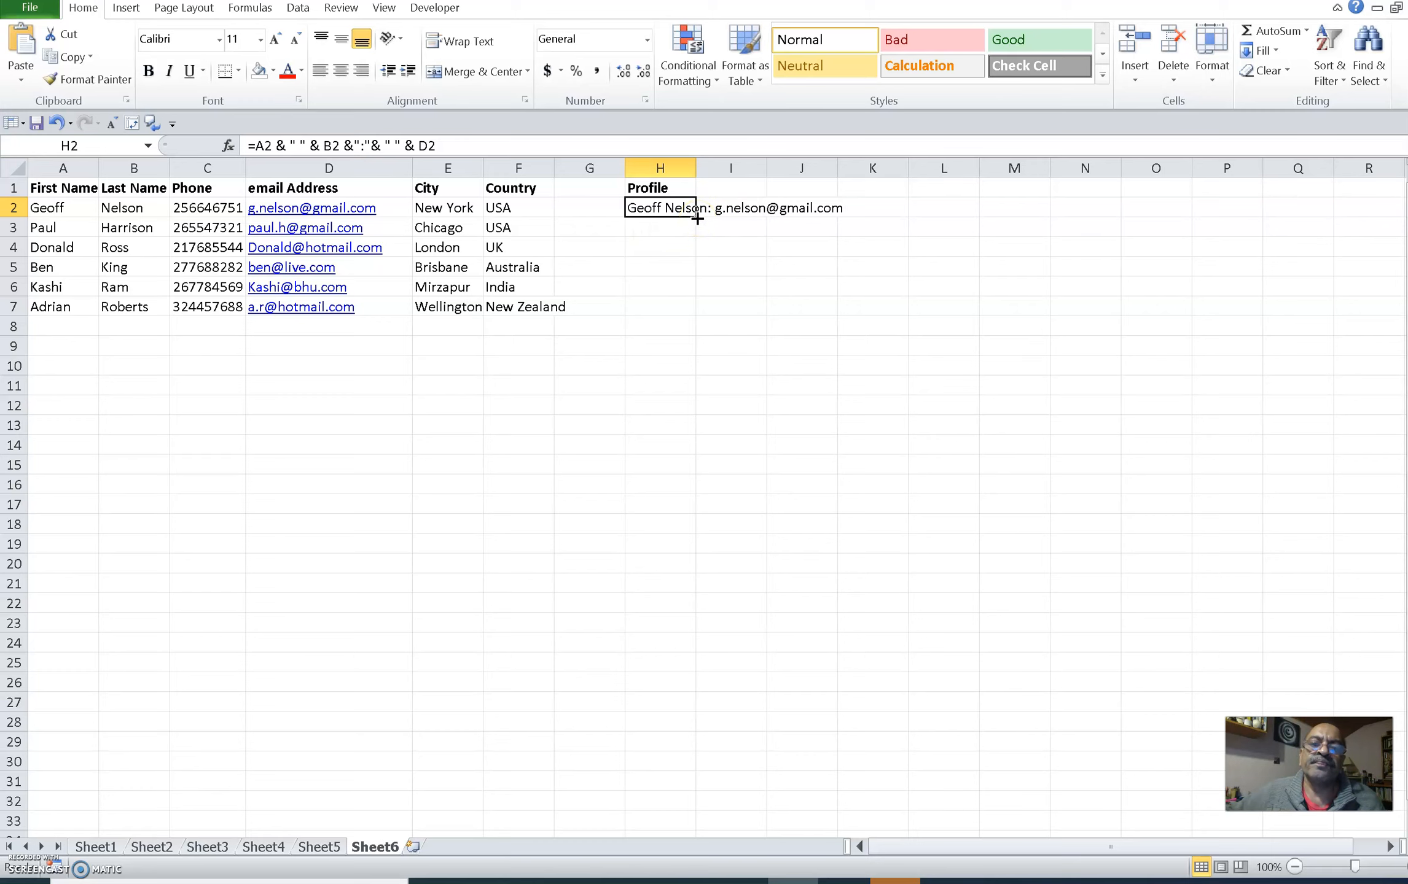
{"action": "left_click_drag", "start_coordinate": [697, 218], "coordinate": [688, 310]}
{"action": "left_click", "coordinate": [899, 287]}
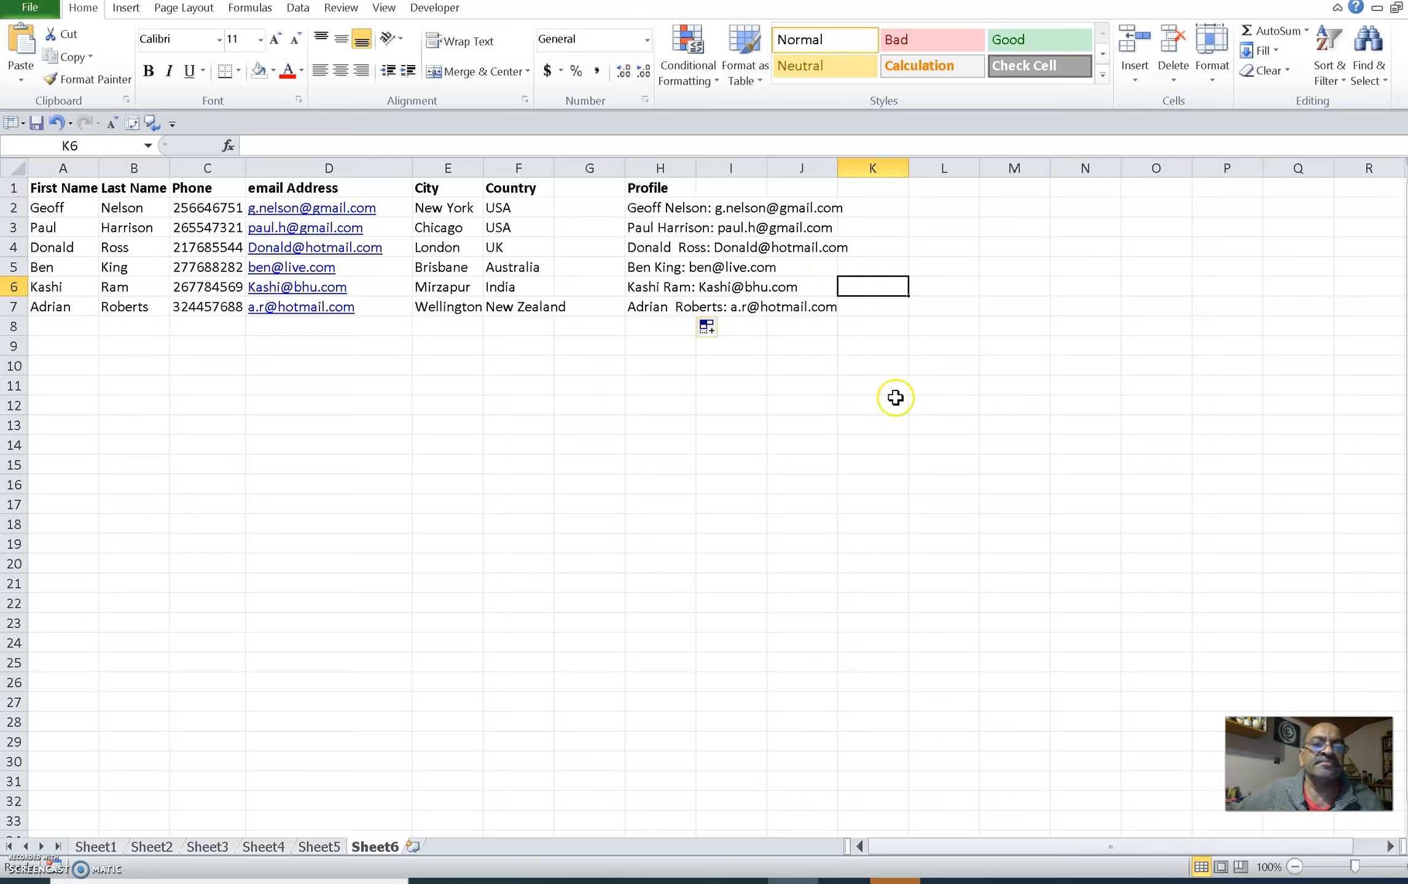
{"action": "left_click", "coordinate": [764, 386]}
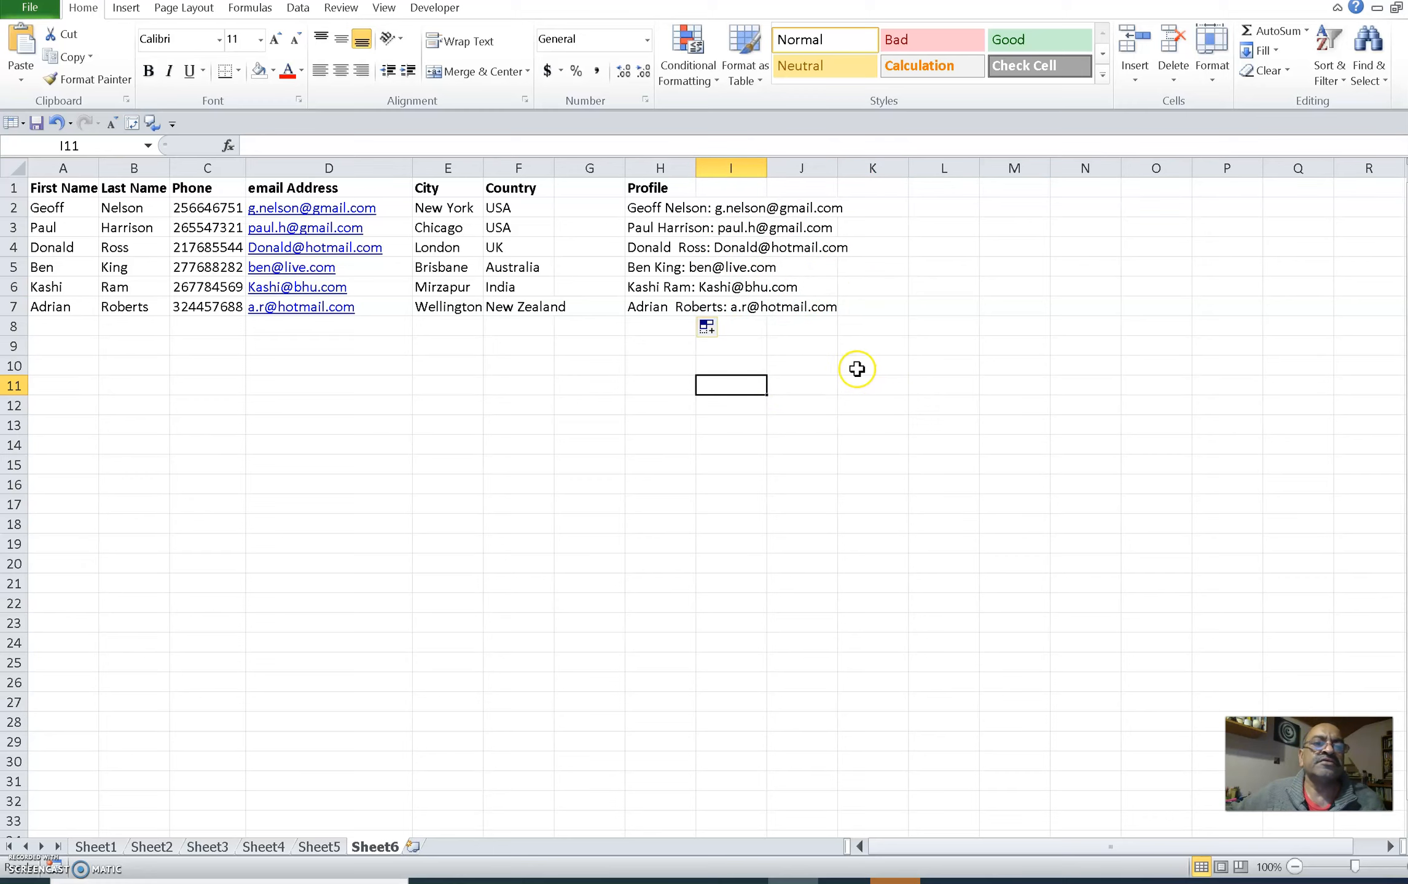